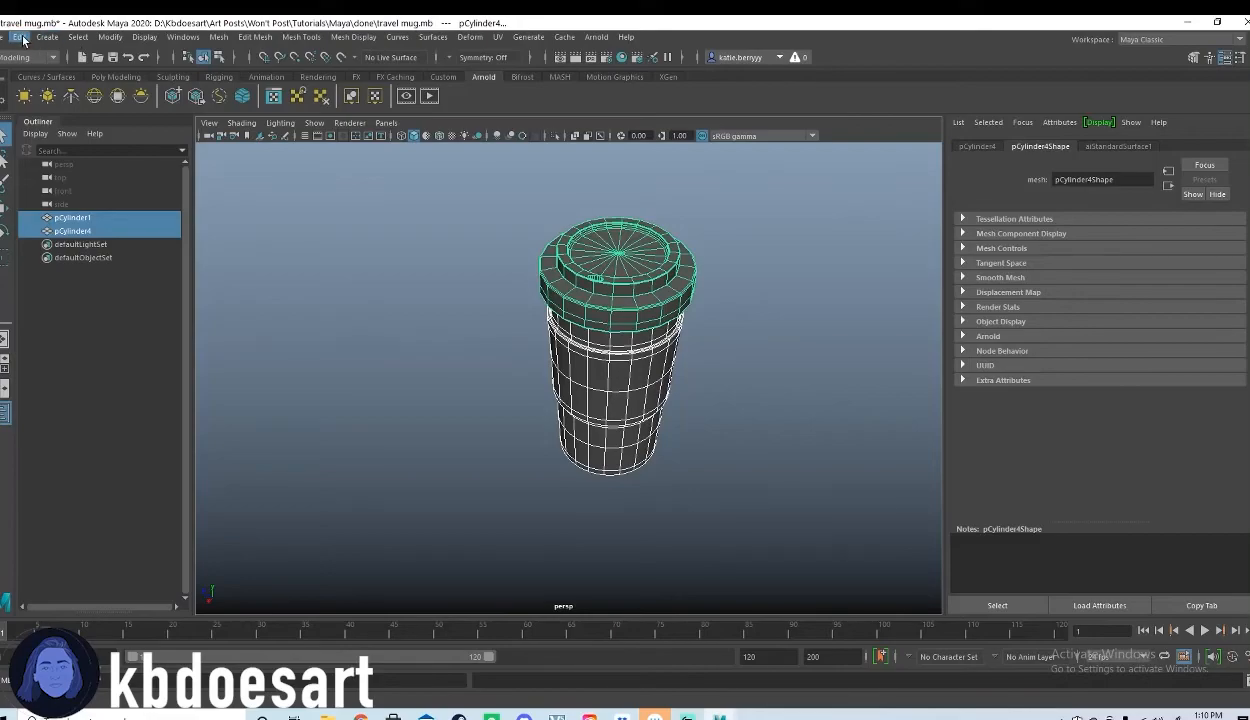
- Delete the construction history of the cup body and lid
{"action": "mouse_move", "coordinate": [110, 204]}
{"action": "left_click", "coordinate": [265, 204]}
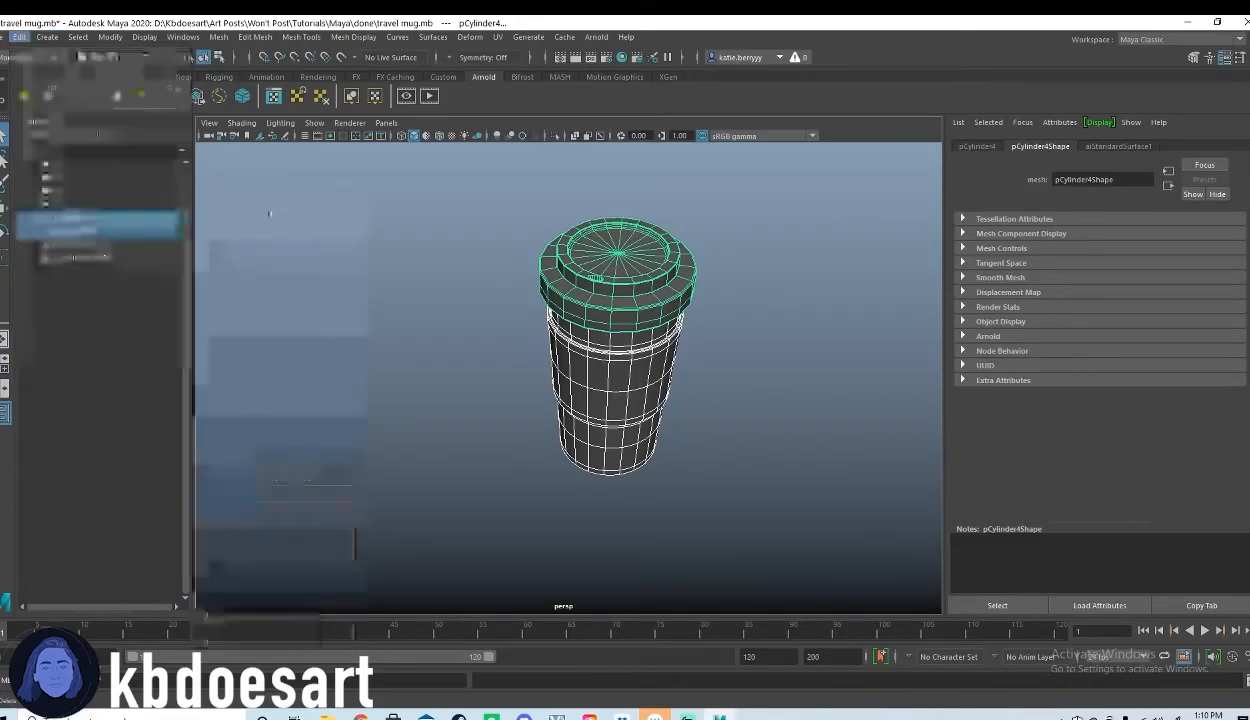
- Assign a new aiStandardSurface material to the lid and set its base color to black
{"action": "left_click_drag", "start_coordinate": [658, 333], "coordinate": [625, 300], "text": "alt"}
{"action": "scroll", "coordinate": [616, 330], "scroll_direction": "up", "scroll_amount": 2}
{"action": "left_click", "coordinate": [630, 258]}
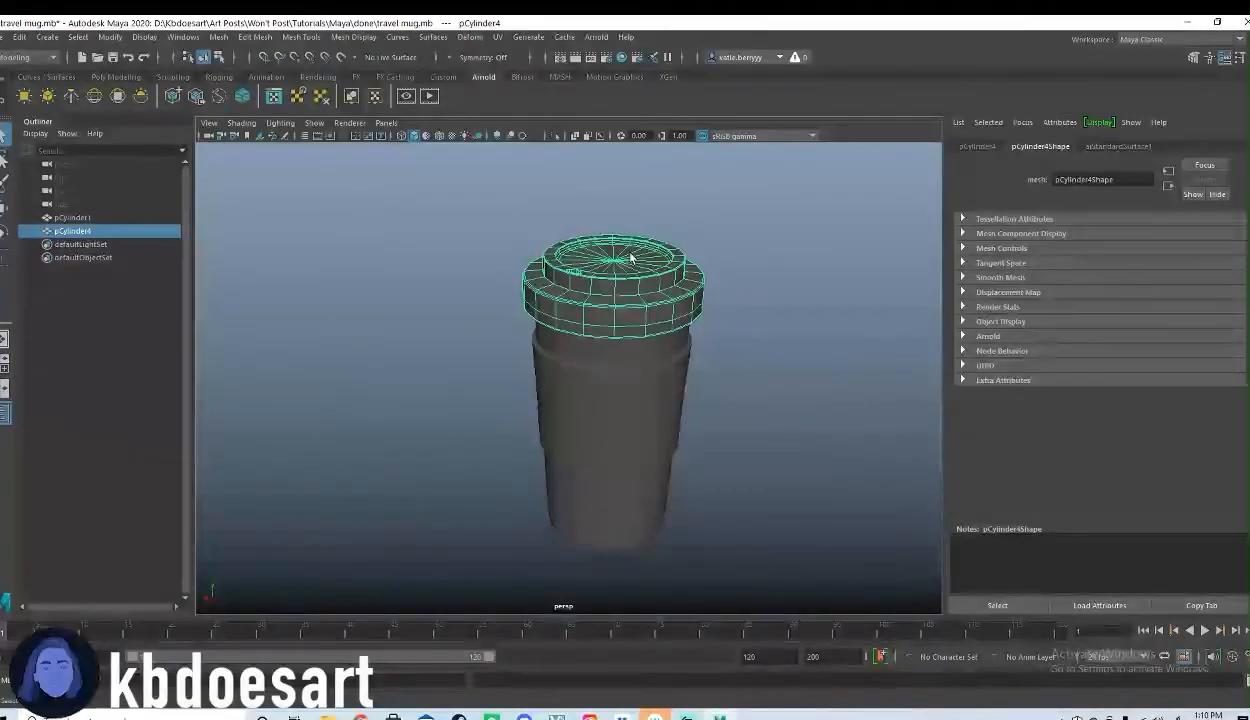
{"action": "right_click_drag", "start_coordinate": [630, 258], "coordinate": [627, 596]}
{"action": "left_click", "coordinate": [445, 366]}
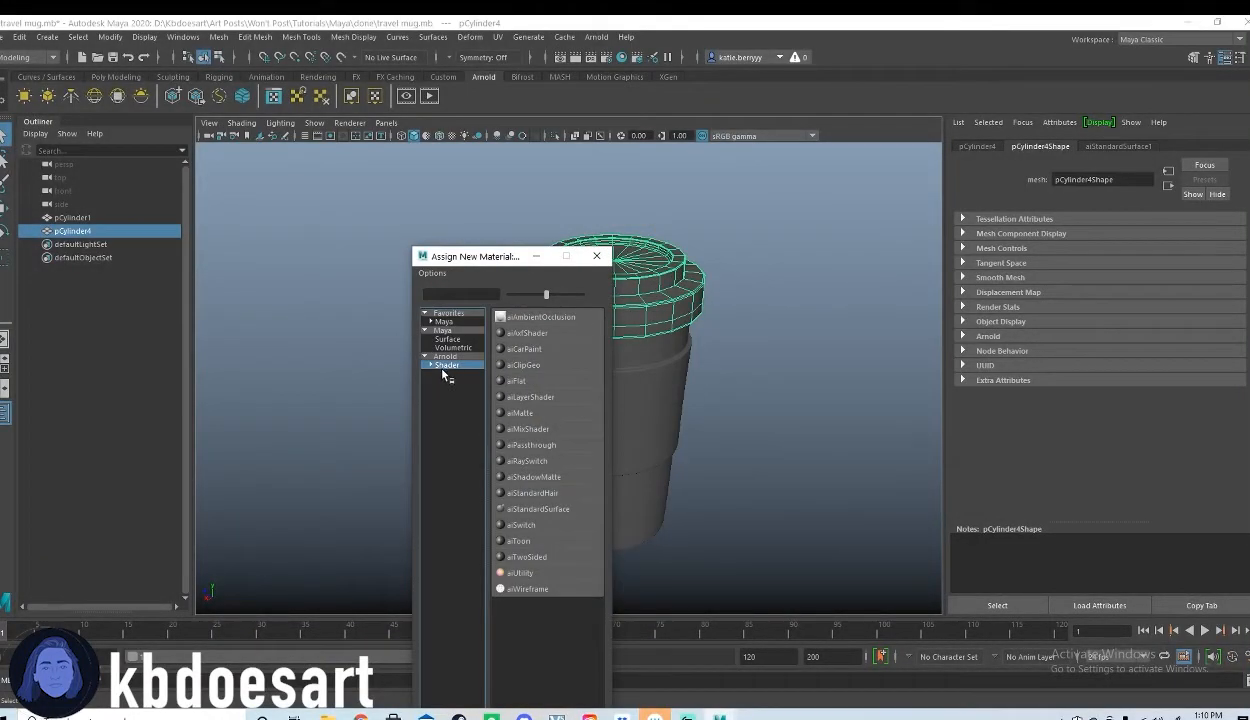
{"action": "left_click", "coordinate": [522, 496]}
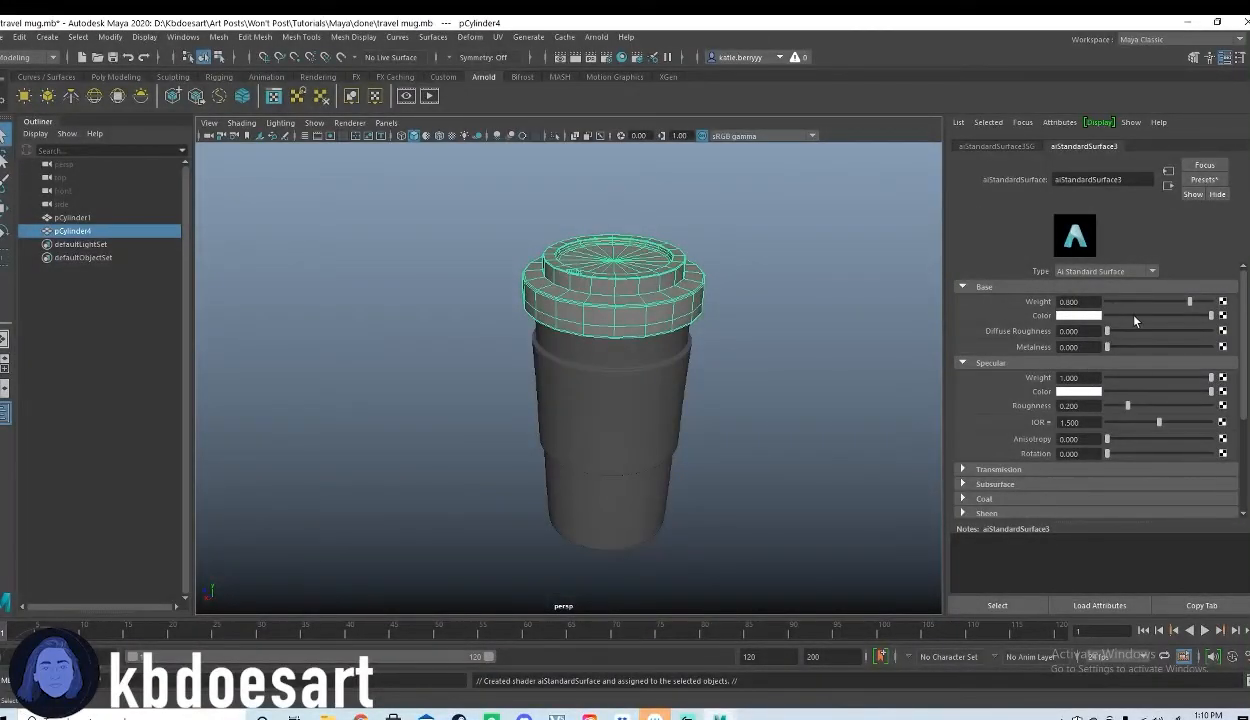
{"action": "left_click", "coordinate": [1095, 316]}
{"action": "left_click_drag", "start_coordinate": [1127, 378], "coordinate": [1018, 378]}
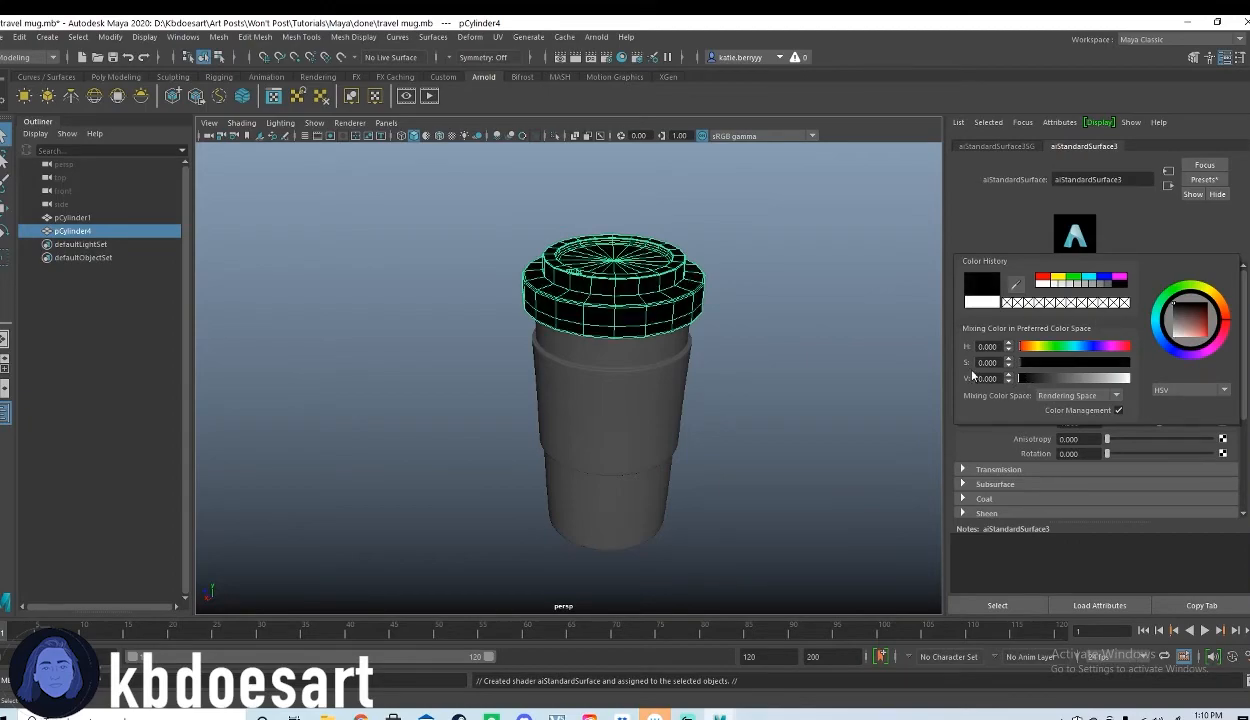
{"action": "left_click", "coordinate": [659, 355]}
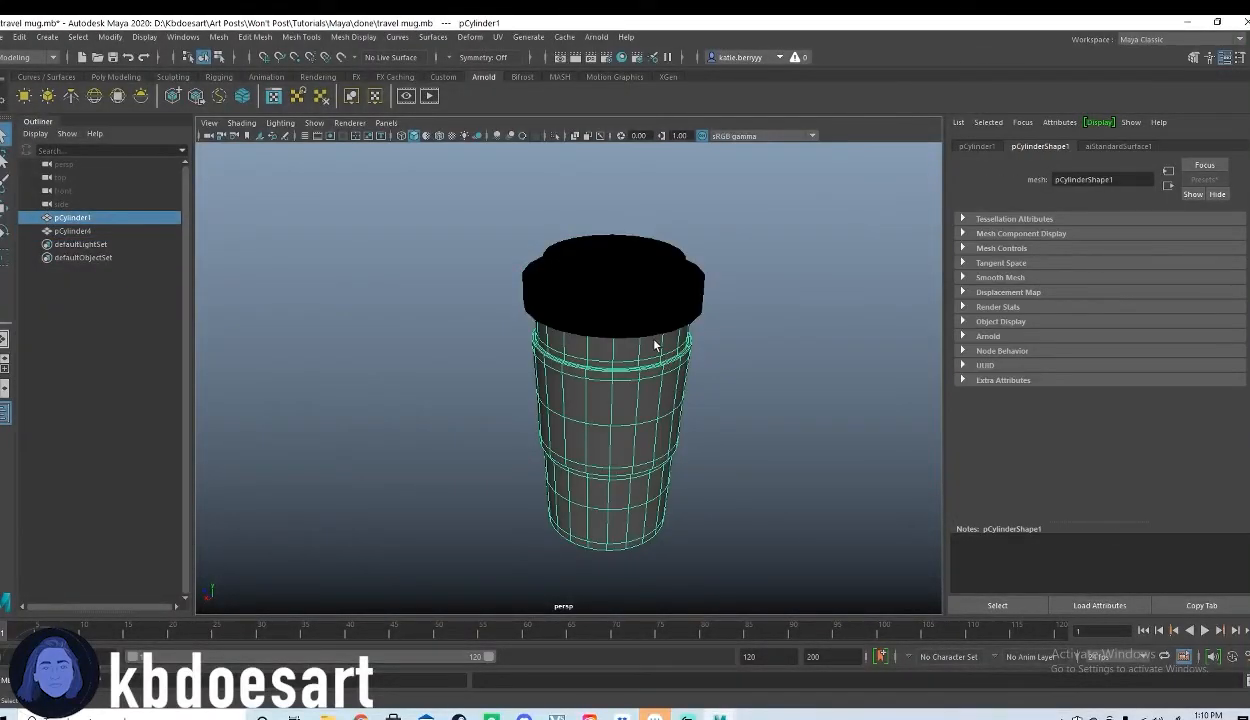
- Create an Arnold SkyDome light and have the viewport display use all lights
{"action": "left_click", "coordinate": [95, 98]}
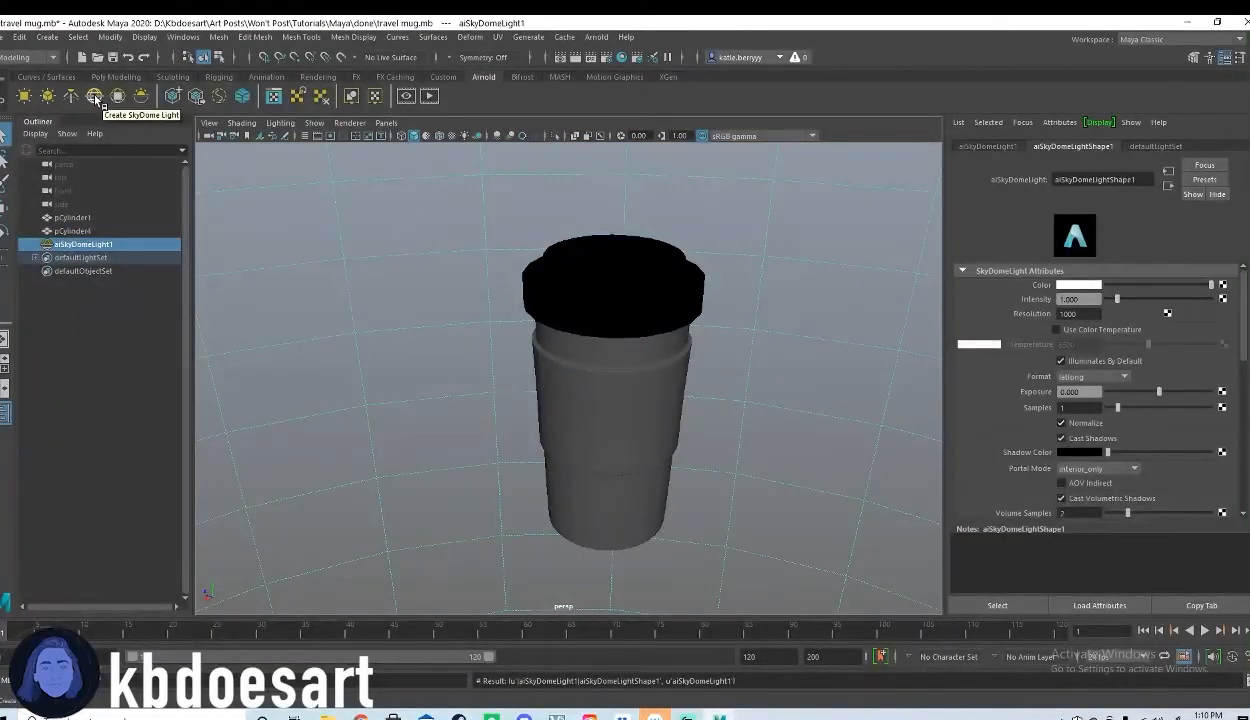
{"action": "key", "text": "7"}
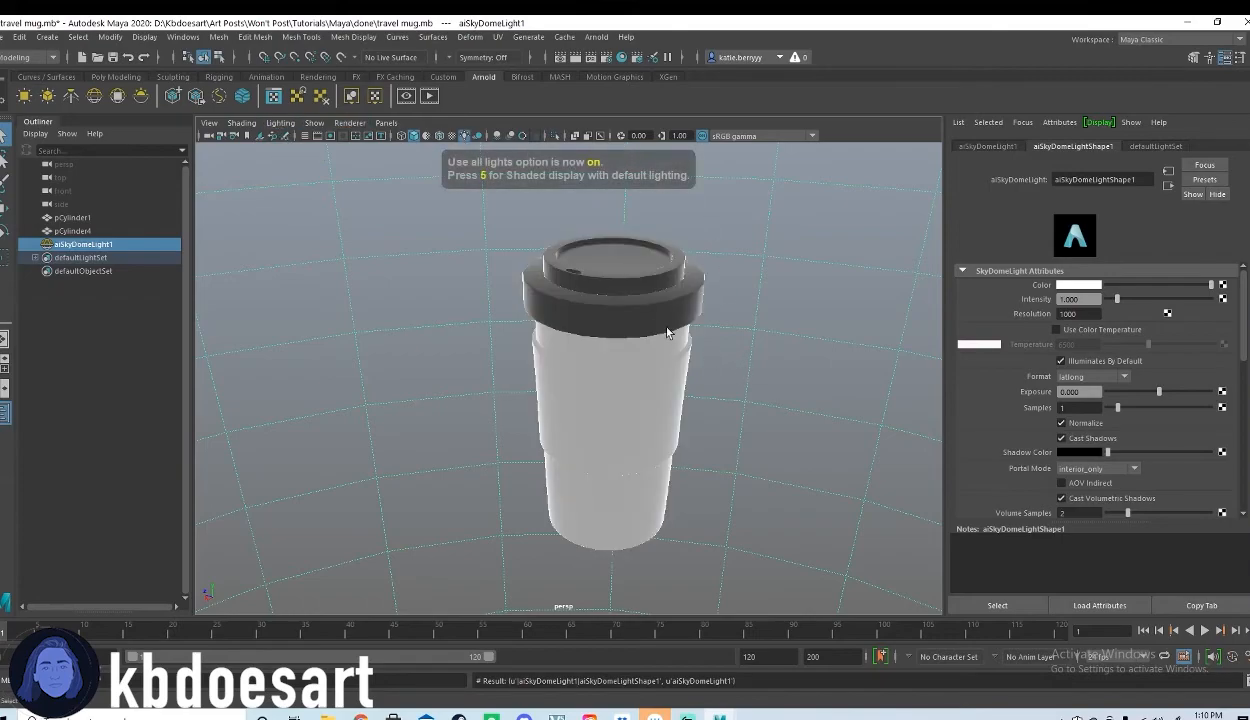
- Assign a new aiStandardSurface material to the cup body, keeping its white base color
{"action": "left_click", "coordinate": [596, 409]}
{"action": "scroll", "coordinate": [596, 301], "scroll_direction": "up", "scroll_amount": 4}
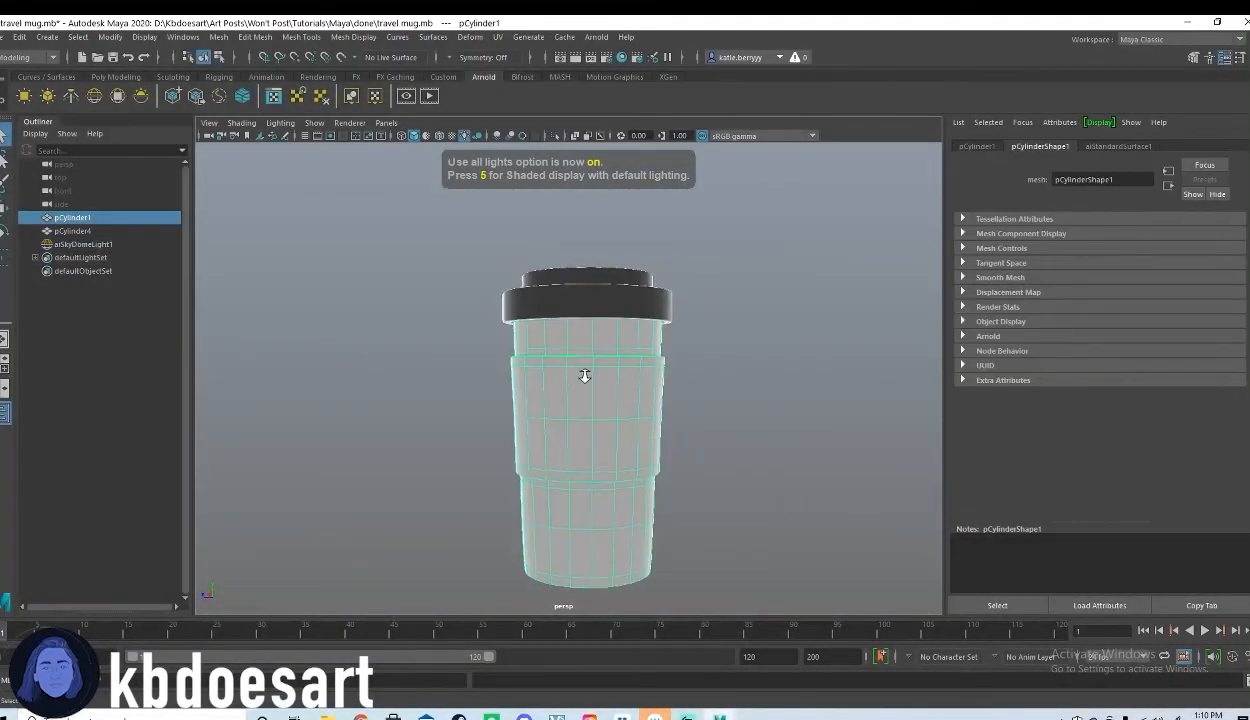
{"action": "left_click_drag", "start_coordinate": [596, 301], "coordinate": [593, 335], "text": "alt"}
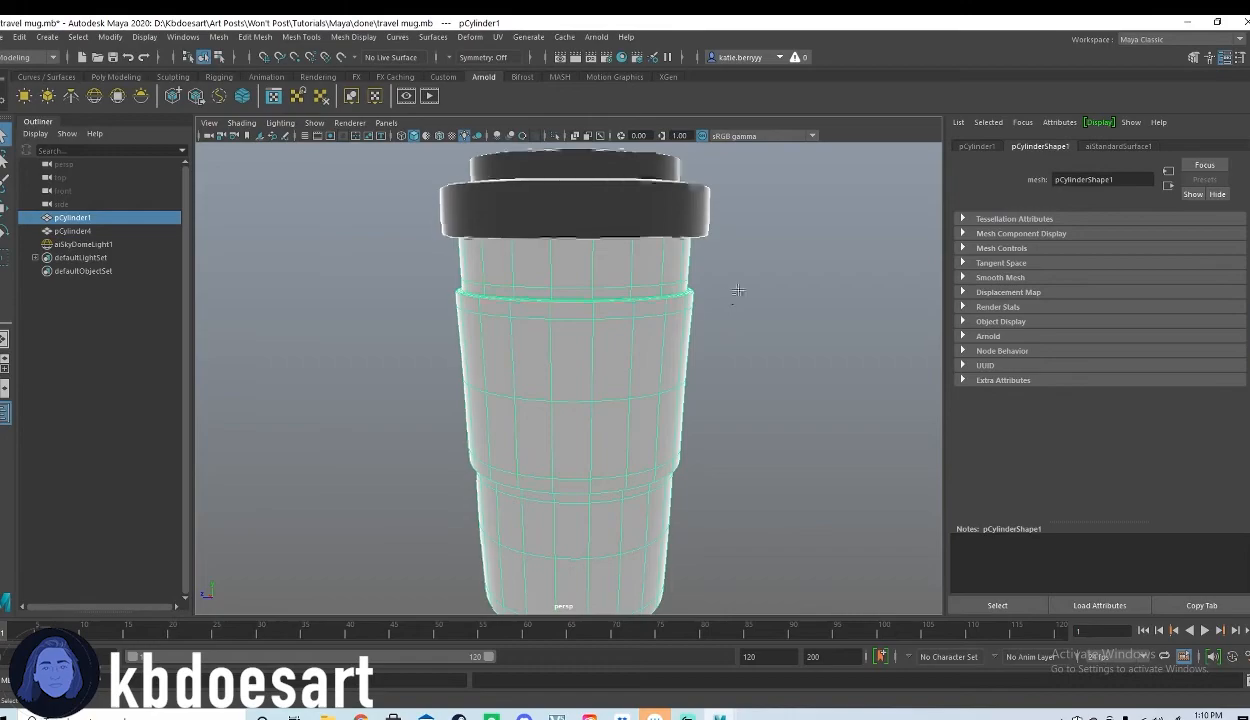
{"action": "scroll", "coordinate": [737, 293], "scroll_direction": "down", "scroll_amount": 3}
{"action": "right_click", "coordinate": [530, 272]}
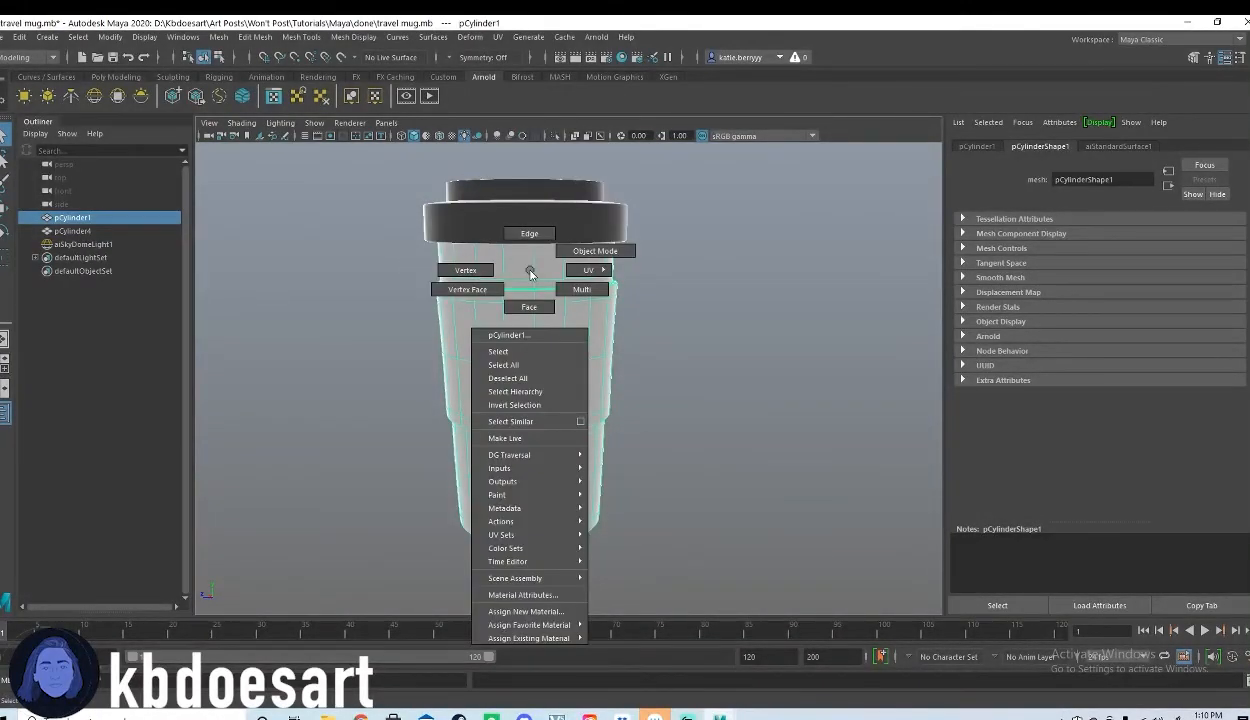
{"action": "left_click", "coordinate": [525, 611]}
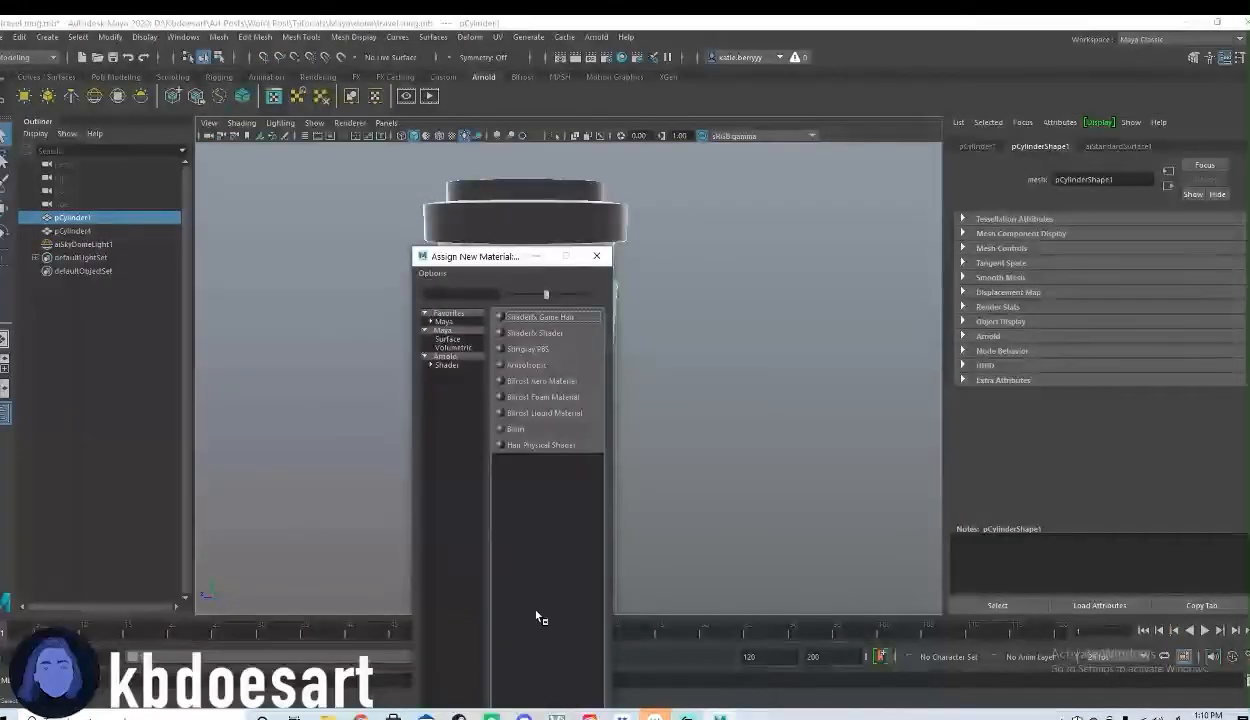
{"action": "left_click", "coordinate": [447, 365]}
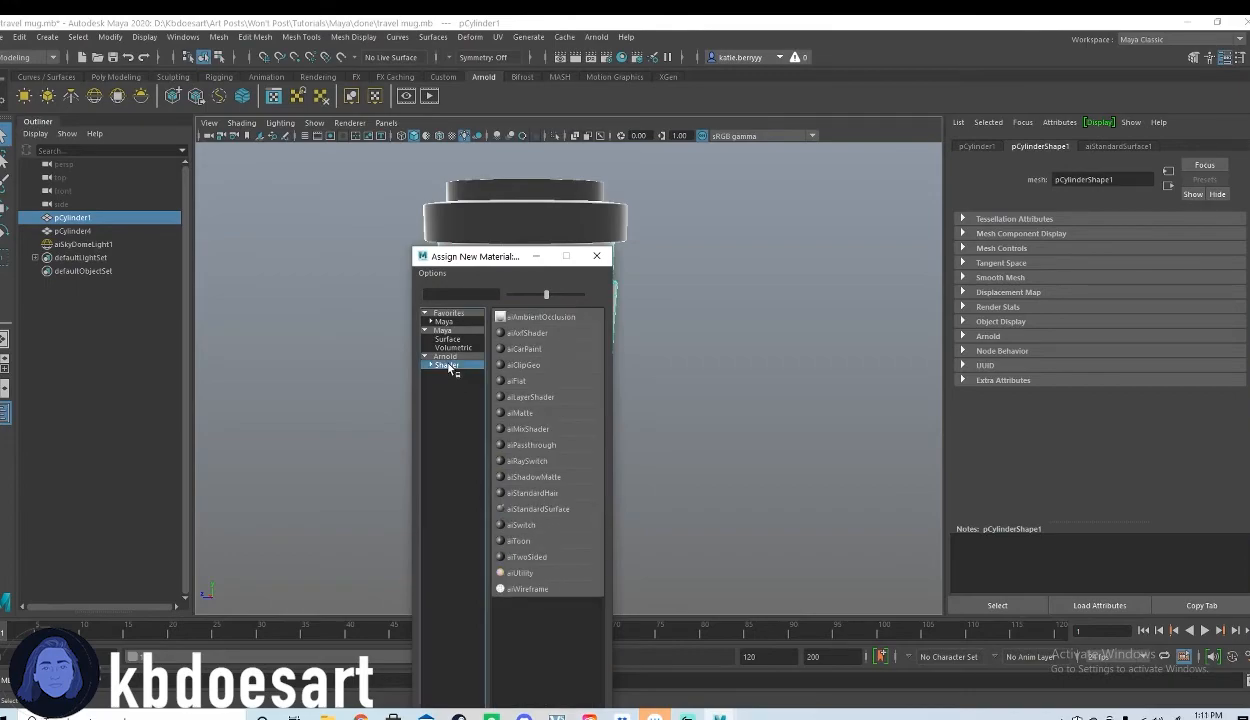
{"action": "left_click", "coordinate": [537, 509]}
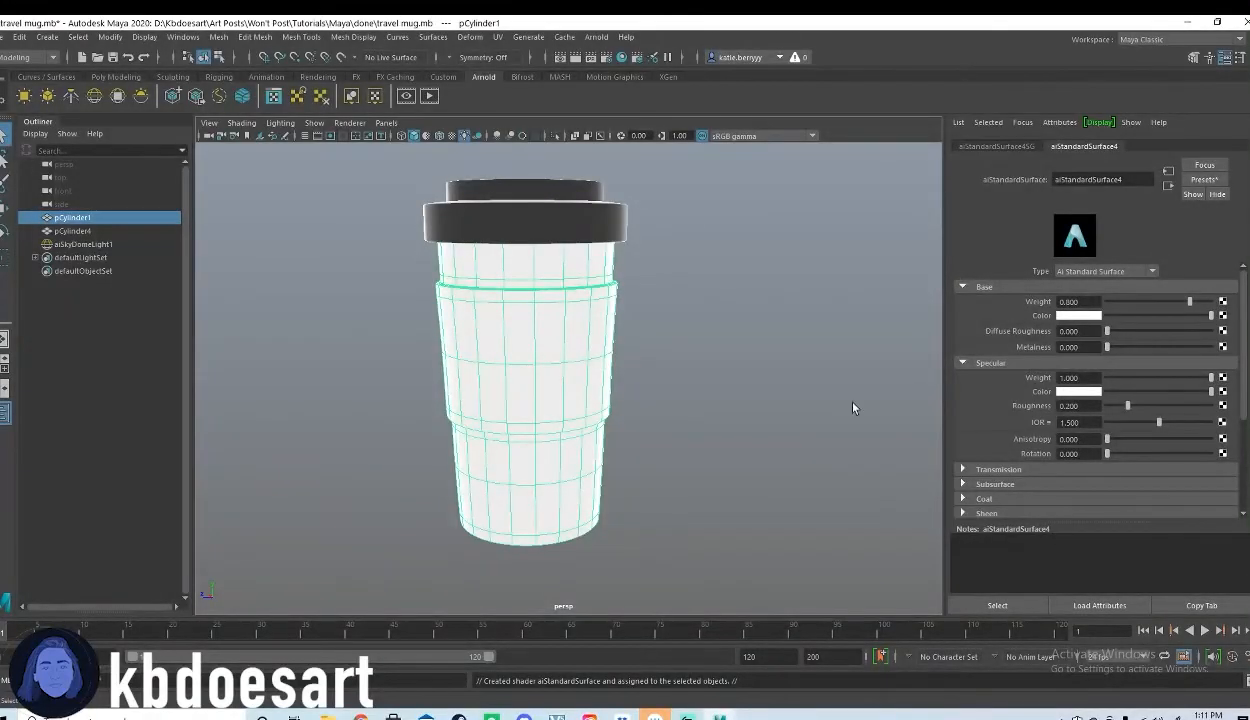
- In face mode on the cup body, select the face loops forming the upper rim of the raised sleeve
{"action": "left_click_drag", "start_coordinate": [558, 284], "coordinate": [585, 316], "text": "alt"}
{"action": "right_click_drag", "start_coordinate": [578, 304], "coordinate": [770, 285]}
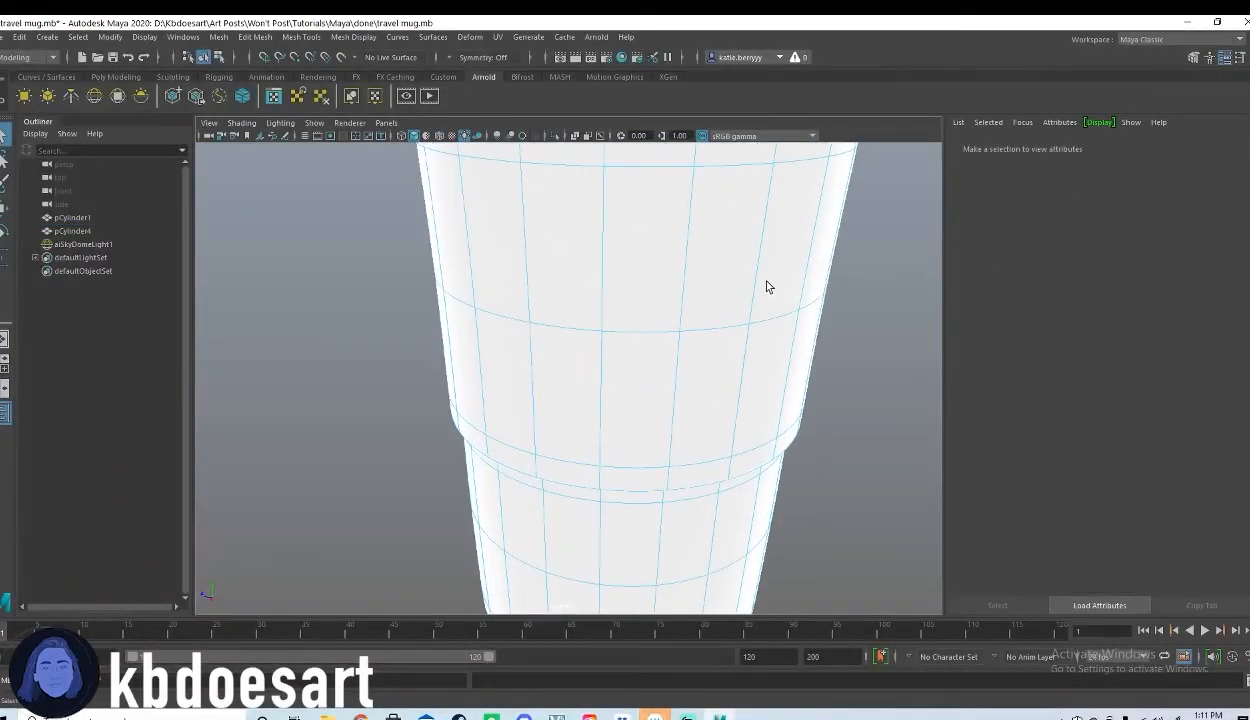
{"action": "left_click_drag", "start_coordinate": [770, 285], "coordinate": [656, 343], "text": "alt"}
{"action": "right_click_drag", "start_coordinate": [656, 343], "coordinate": [695, 271], "text": "alt"}
{"action": "left_click_drag", "start_coordinate": [695, 271], "coordinate": [651, 380], "text": "alt"}
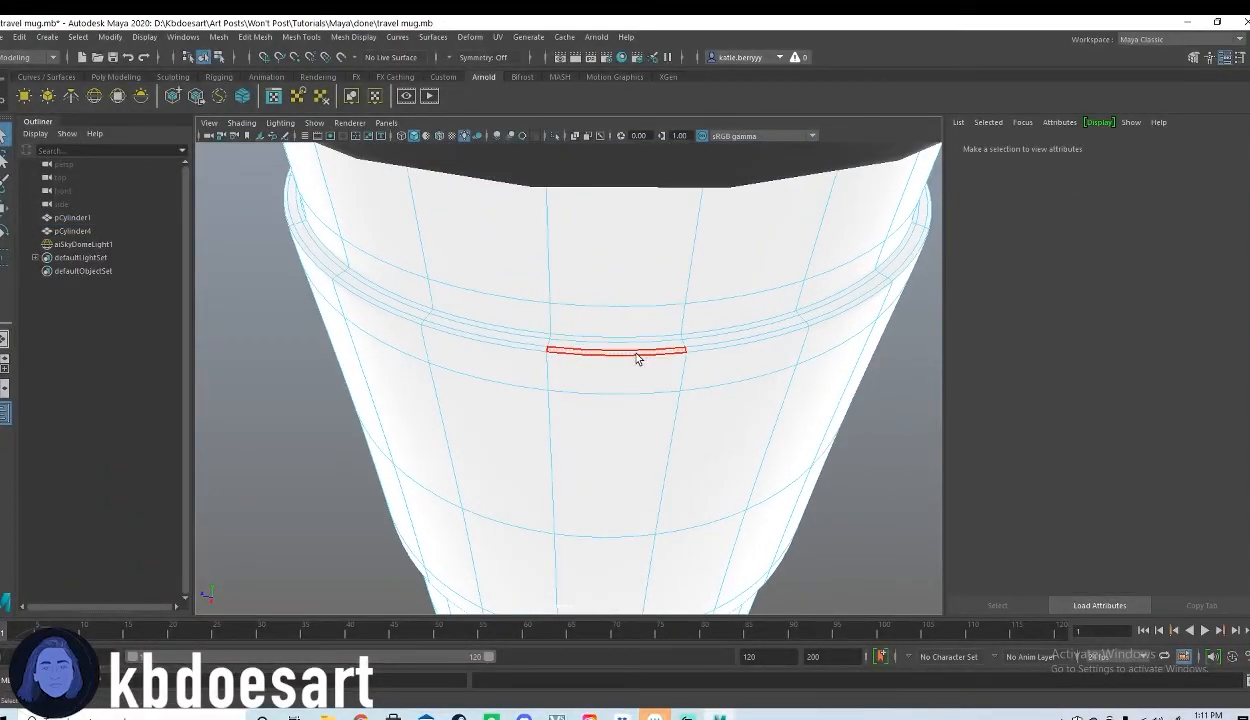
{"action": "left_click", "coordinate": [636, 338]}
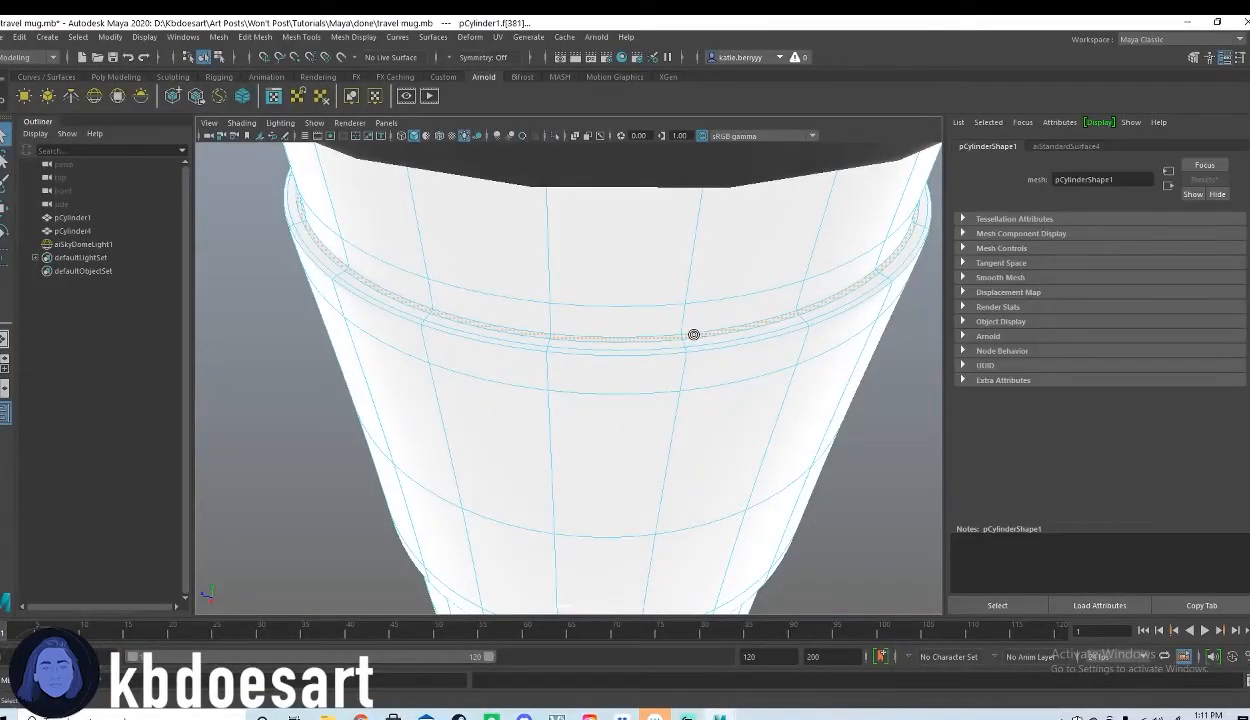
{"action": "double_click", "coordinate": [684, 340], "text": "shift"}
{"action": "double_click", "coordinate": [707, 347], "text": "shift"}
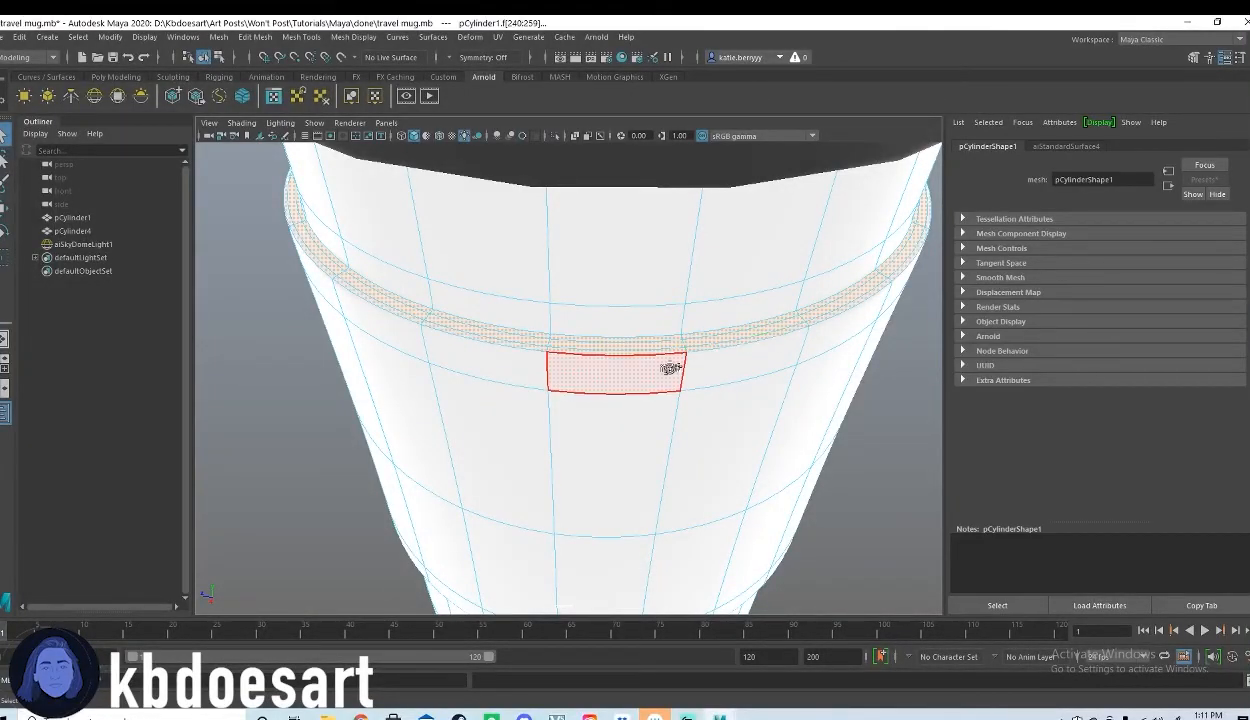
- Extend the face selection loop by loop down the outer wall of the sleeve
{"action": "left_click", "coordinate": [672, 366], "text": "shift"}
{"action": "double_click", "coordinate": [714, 368], "text": "shift"}
{"action": "left_click", "coordinate": [663, 406], "text": "shift"}
{"action": "double_click", "coordinate": [731, 410], "text": "shift"}
{"action": "left_click_drag", "start_coordinate": [742, 528], "coordinate": [741, 474], "text": "alt"}
{"action": "scroll", "coordinate": [735, 474], "scroll_direction": "down", "scroll_amount": 5}
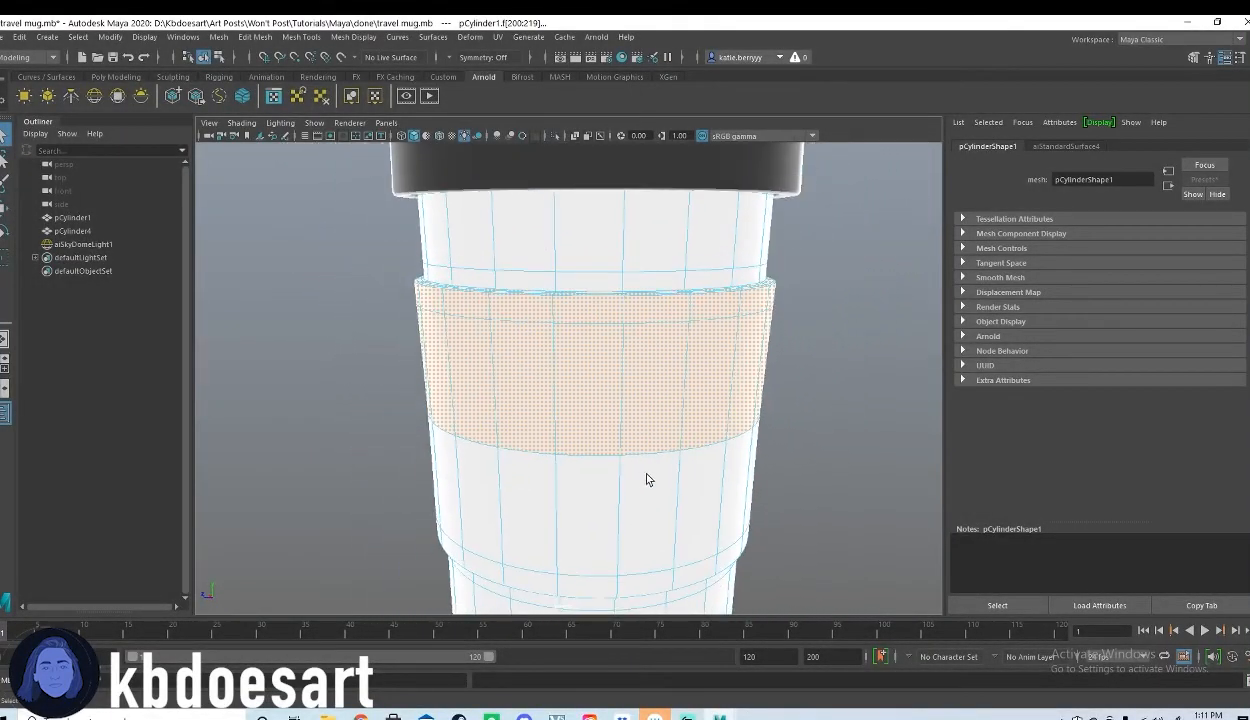
{"action": "left_click", "coordinate": [577, 469], "text": "shift"}
{"action": "double_click", "coordinate": [702, 487], "text": "shift"}
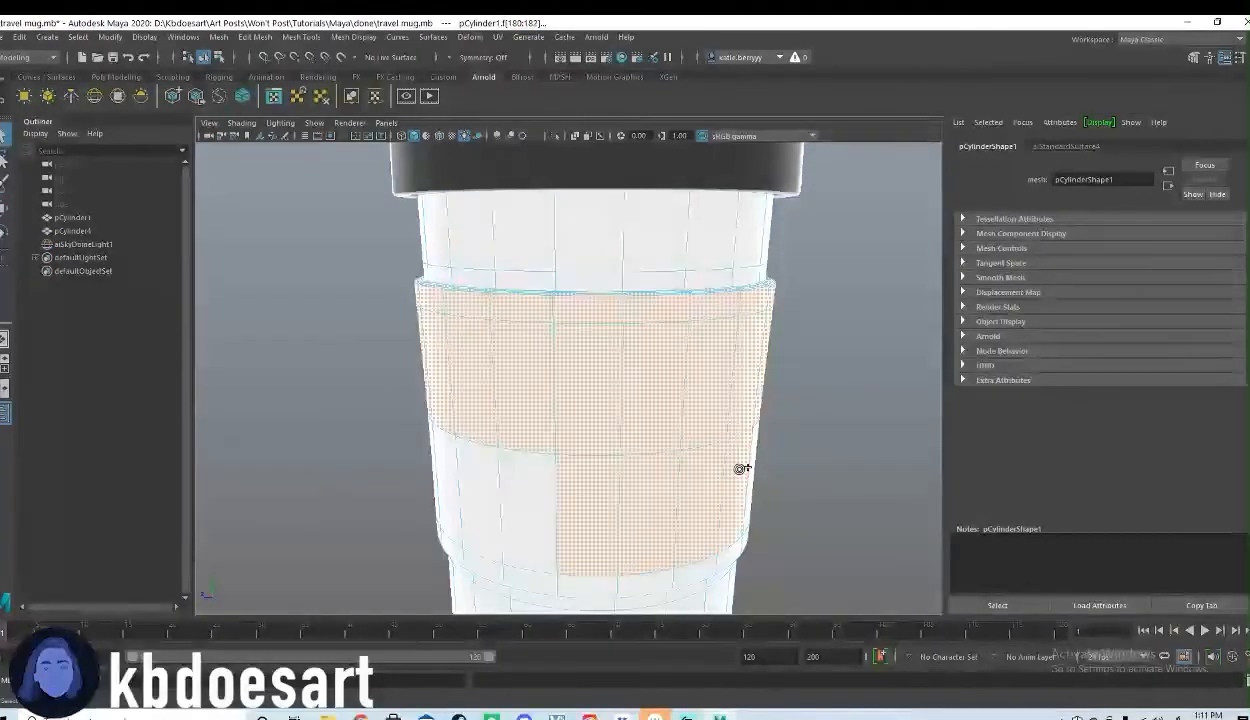
- Add the lowest band of the sleeve and the narrow loops of its underside lip to the face selection
{"action": "scroll", "coordinate": [717, 510], "scroll_direction": "up", "scroll_amount": 6}
{"action": "left_click", "coordinate": [671, 477], "text": "shift"}
{"action": "left_click", "coordinate": [524, 474], "text": "shift"}
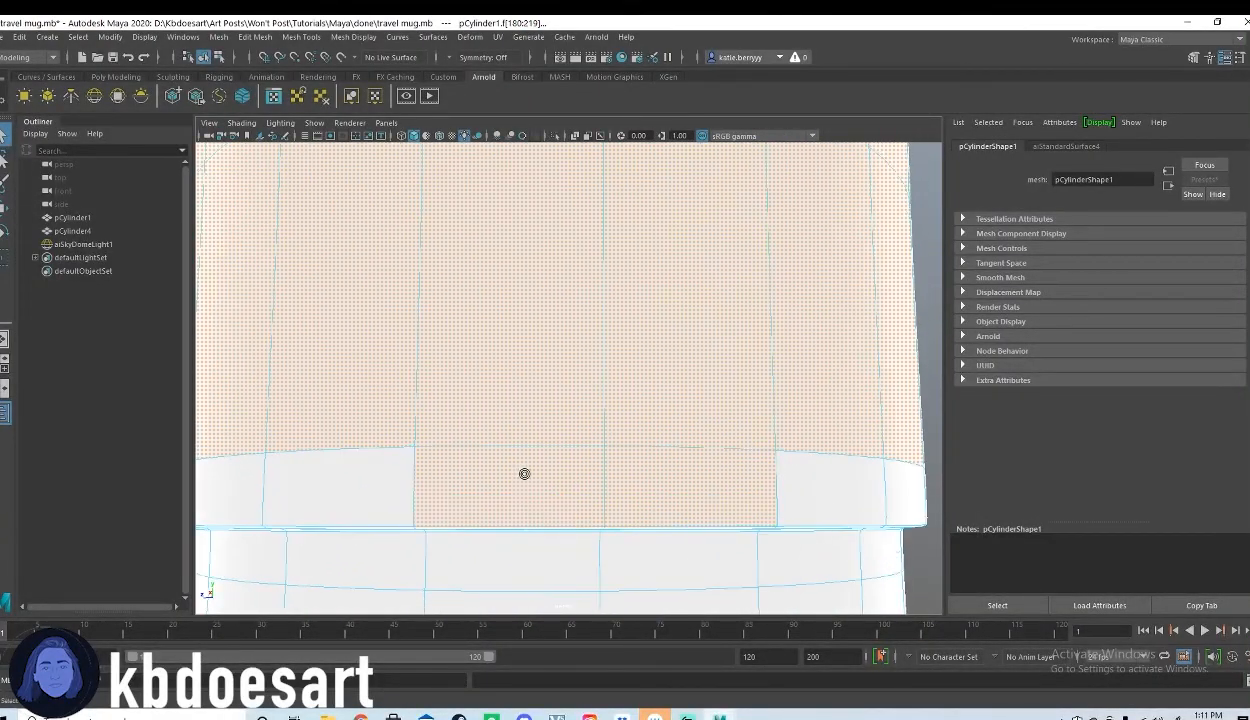
{"action": "left_click", "coordinate": [838, 474], "text": "shift"}
{"action": "double_click", "coordinate": [904, 478], "text": "shift"}
{"action": "scroll", "coordinate": [697, 482], "scroll_direction": "up", "scroll_amount": 2}
{"action": "middle_click_drag", "start_coordinate": [697, 482], "coordinate": [693, 437], "text": "alt"}
{"action": "left_click_drag", "start_coordinate": [693, 437], "coordinate": [656, 412], "text": "alt"}
{"action": "left_click", "coordinate": [612, 380], "text": "shift"}
{"action": "double_click", "coordinate": [647, 384], "text": "shift"}
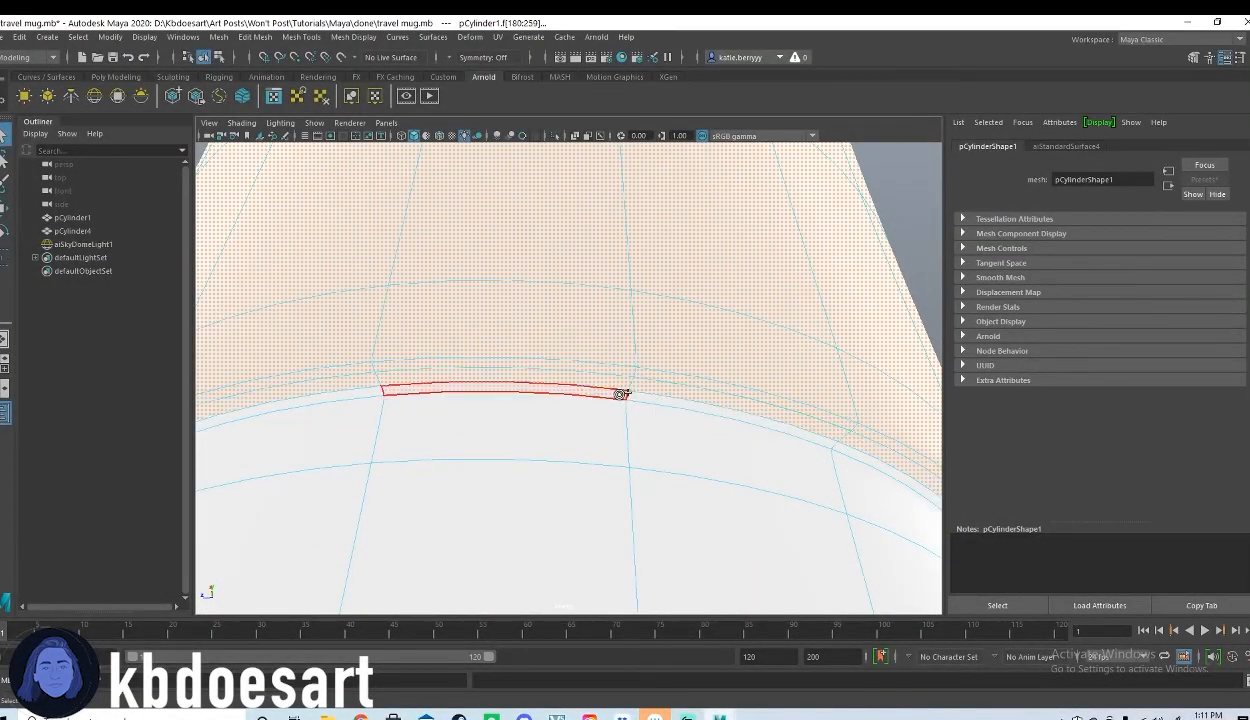
- Assign a new aiStandardSurface material to the selected sleeve faces
{"action": "right_click_drag", "start_coordinate": [668, 380], "coordinate": [372, 366], "text": "alt"}
{"action": "left_click_drag", "start_coordinate": [826, 404], "coordinate": [576, 500], "text": "alt"}
{"action": "right_click_drag", "start_coordinate": [590, 440], "coordinate": [536, 396], "text": "alt"}
{"action": "right_click_drag", "start_coordinate": [695, 469], "coordinate": [868, 402], "text": "alt"}
{"action": "left_click_drag", "start_coordinate": [735, 490], "coordinate": [715, 432], "text": "alt"}
{"action": "right_click_drag", "start_coordinate": [477, 352], "coordinate": [519, 678]}
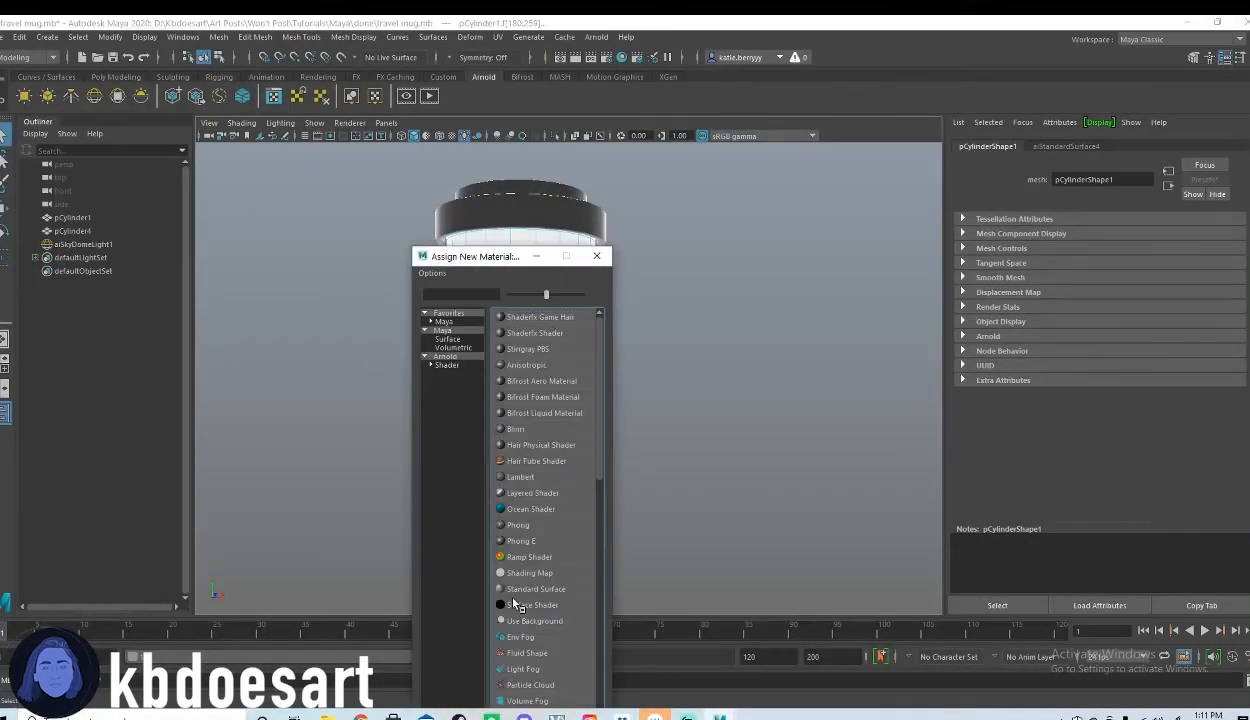
{"action": "left_click", "coordinate": [447, 365]}
{"action": "left_click", "coordinate": [553, 510]}
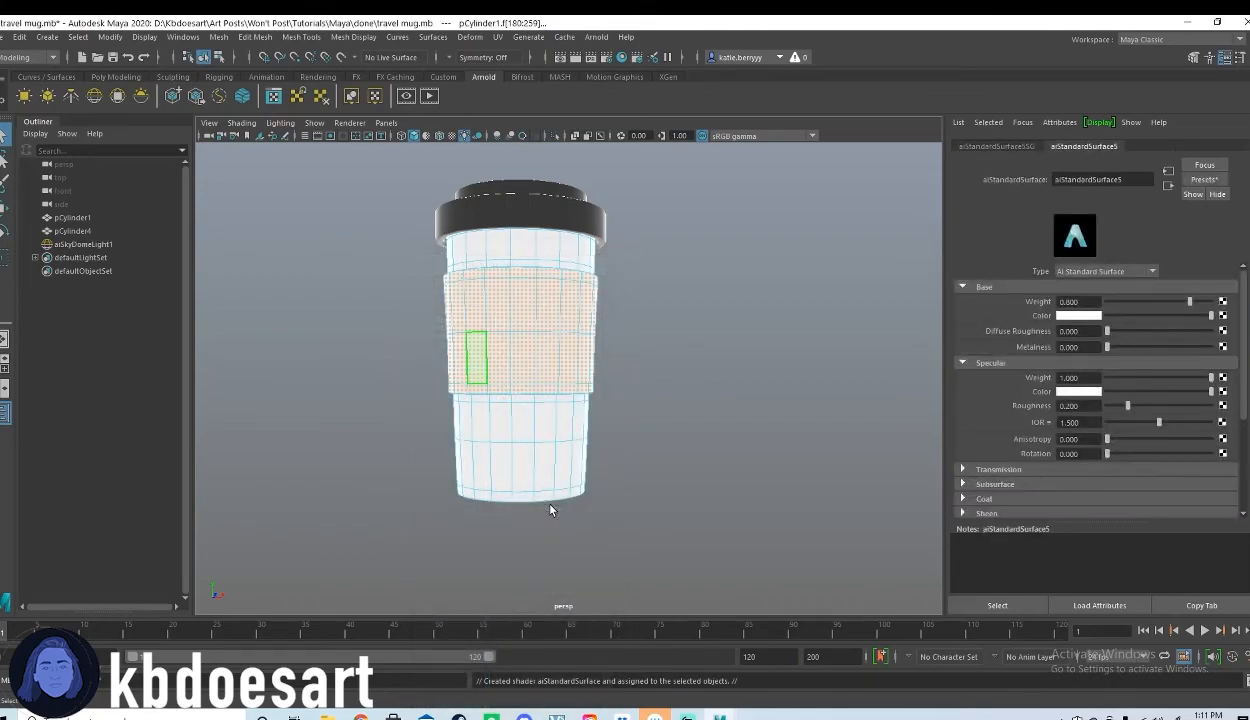
- Set the sleeve material's base color to a cardboard brown with H 18.462, S 0.718 and V 0.378
{"action": "left_click", "coordinate": [1052, 308]}
{"action": "left_click", "coordinate": [1009, 348]}
{"action": "left_click", "coordinate": [1091, 366]}
{"action": "left_click_drag", "start_coordinate": [1095, 381], "coordinate": [1050, 380]}
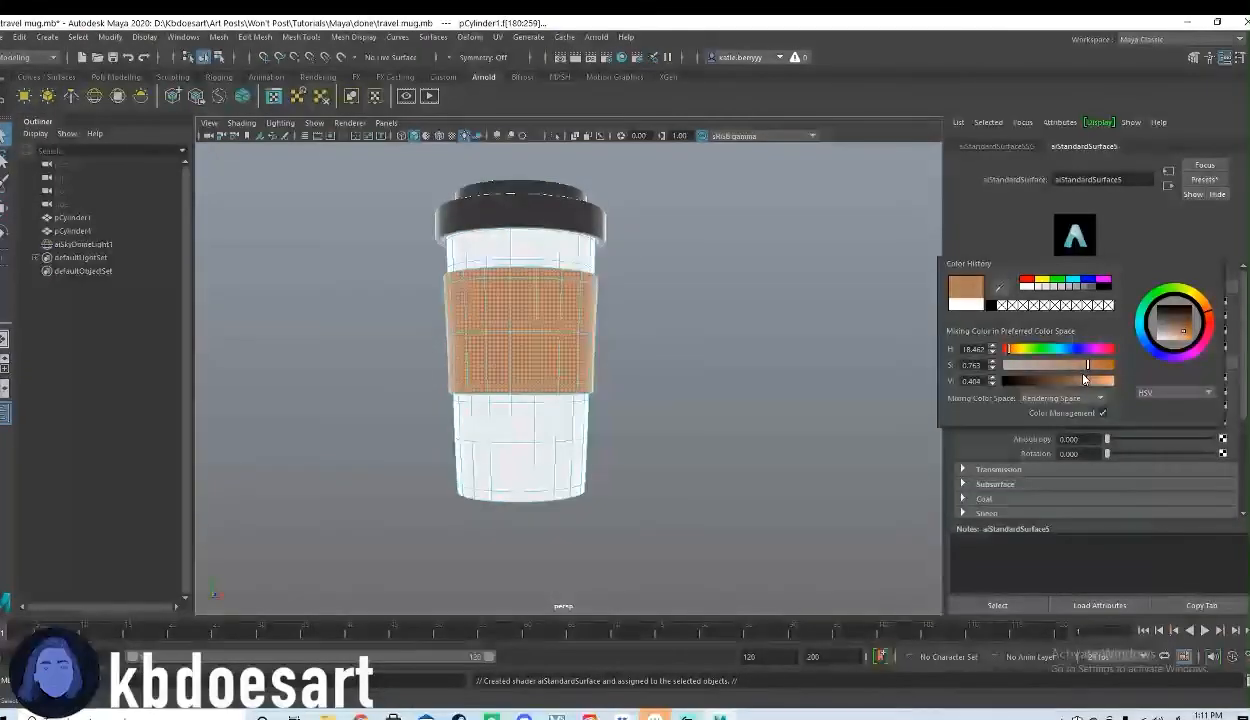
{"action": "left_click", "coordinate": [1085, 381]}
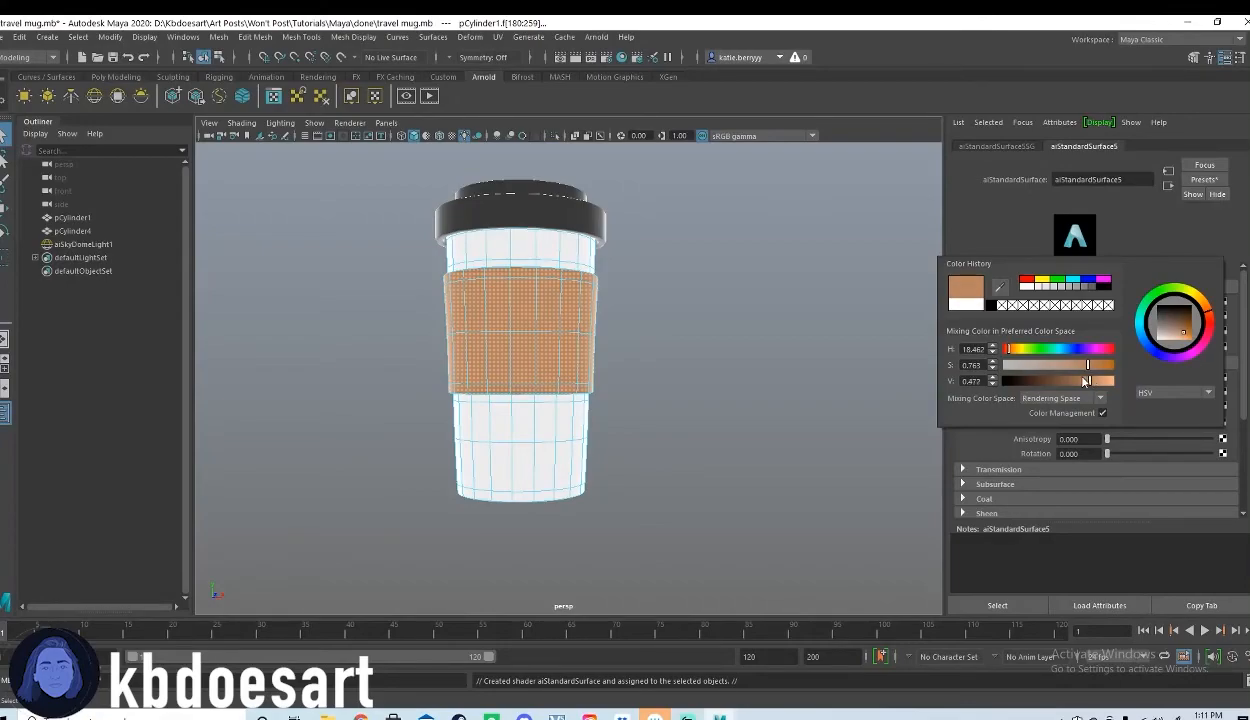
{"action": "left_click_drag", "start_coordinate": [1085, 381], "coordinate": [1081, 383]}
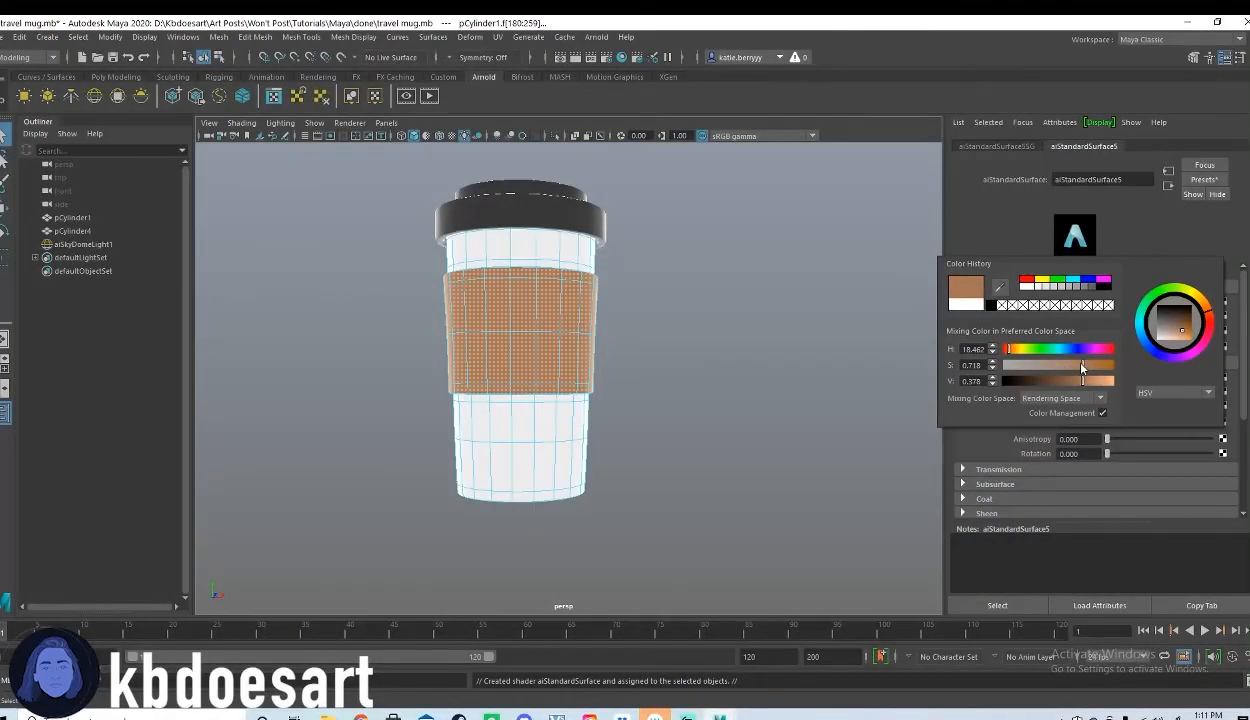
- Render the cup in Arnold RenderView and view it at an angle from above
{"action": "left_click", "coordinate": [83, 244]}
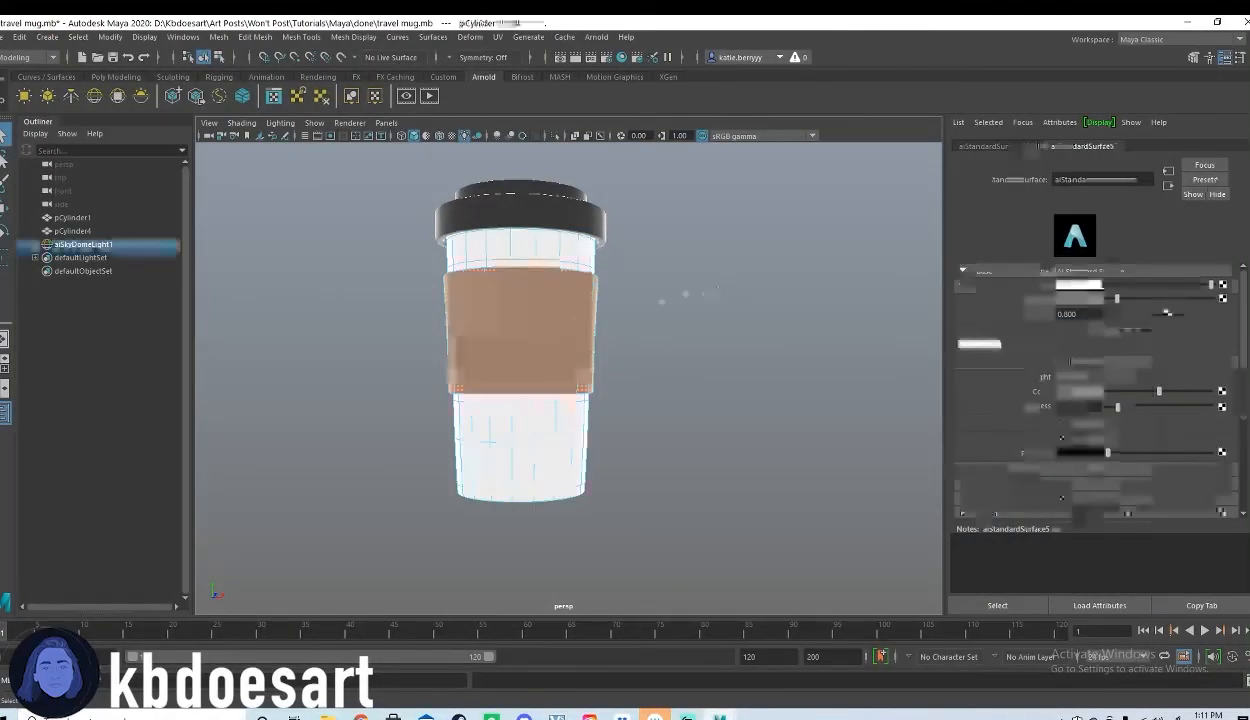
{"action": "left_click", "coordinate": [600, 38]}
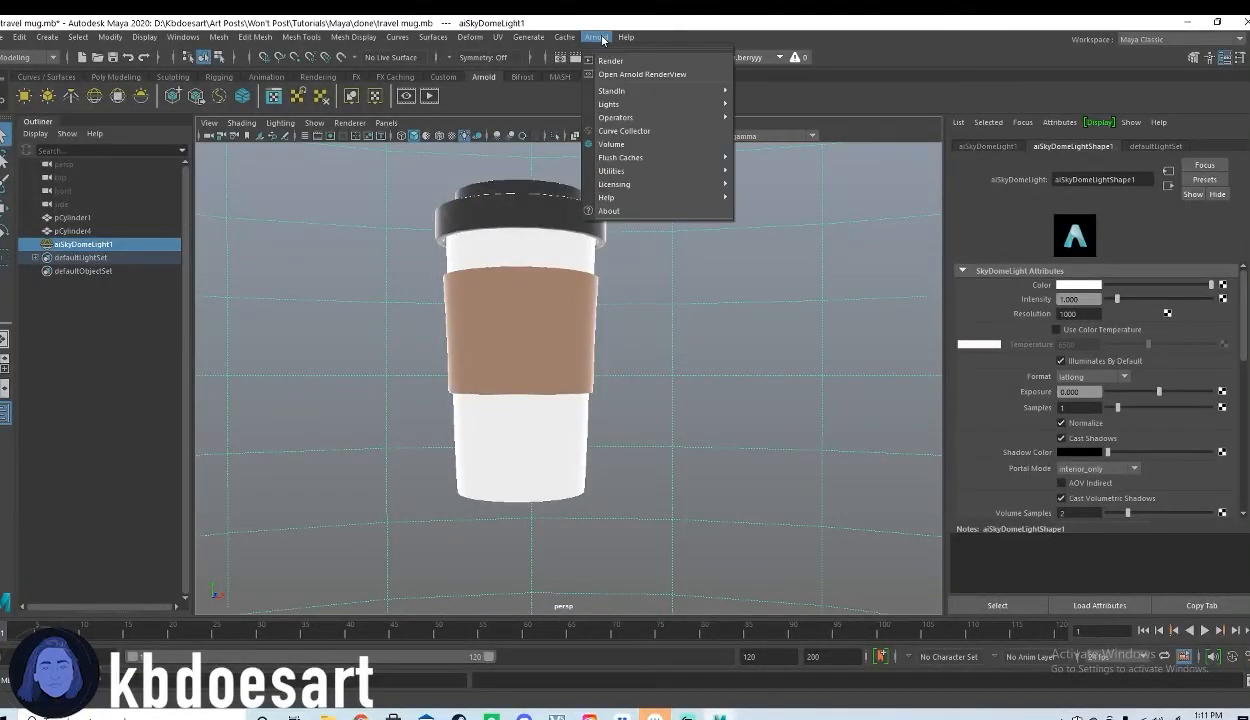
{"action": "left_click", "coordinate": [610, 61]}
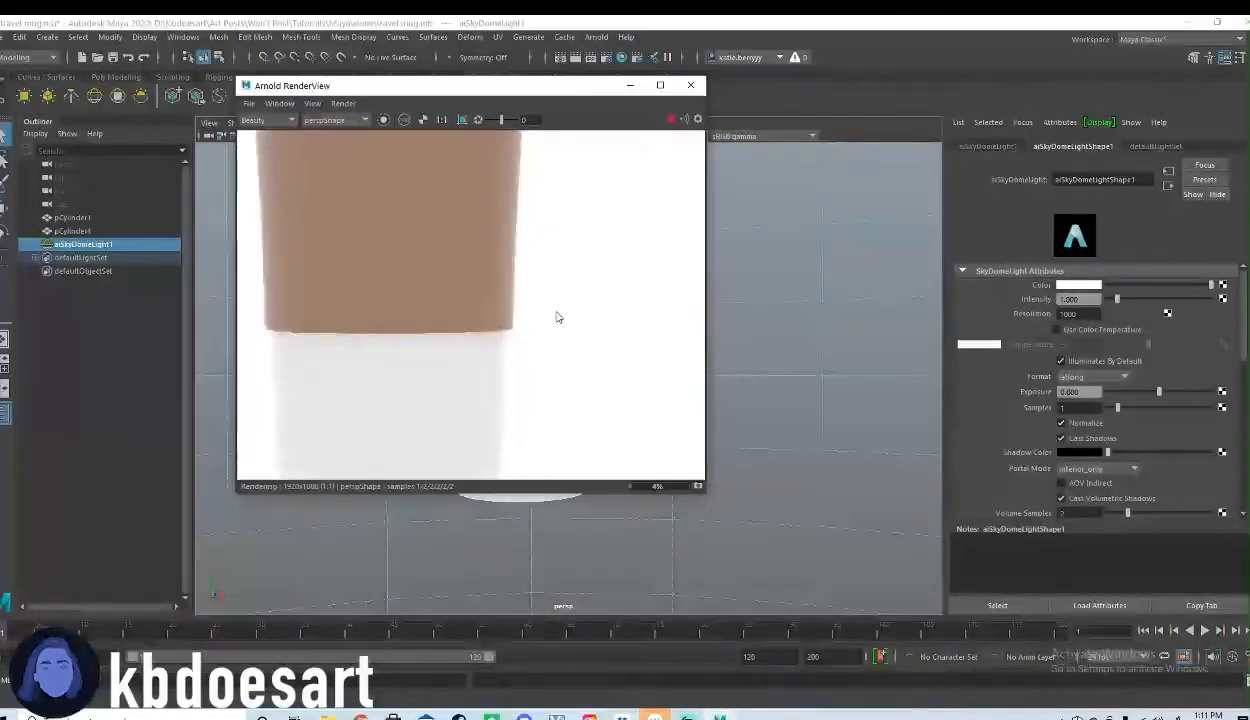
{"action": "scroll", "coordinate": [530, 266], "scroll_direction": "down", "scroll_amount": 5}
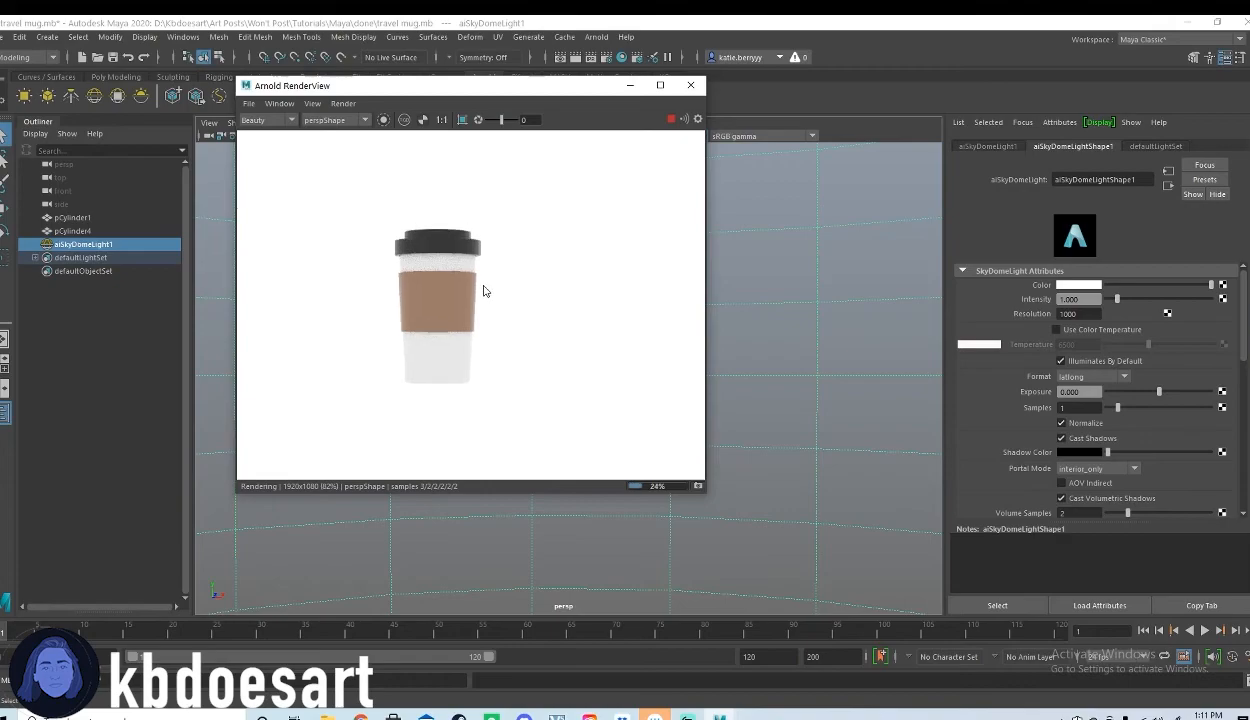
{"action": "left_click_drag", "start_coordinate": [770, 312], "coordinate": [819, 316], "text": "alt"}
{"action": "right_click_drag", "start_coordinate": [819, 316], "coordinate": [830, 312], "text": "alt"}
{"action": "middle_click_drag", "start_coordinate": [830, 312], "coordinate": [868, 297], "text": "alt"}
- Change the base color of the sleeve's aiStandardSurface material to a lighter, more saturated brown
{"action": "left_click", "coordinate": [735, 335]}
{"action": "left_click", "coordinate": [741, 369]}
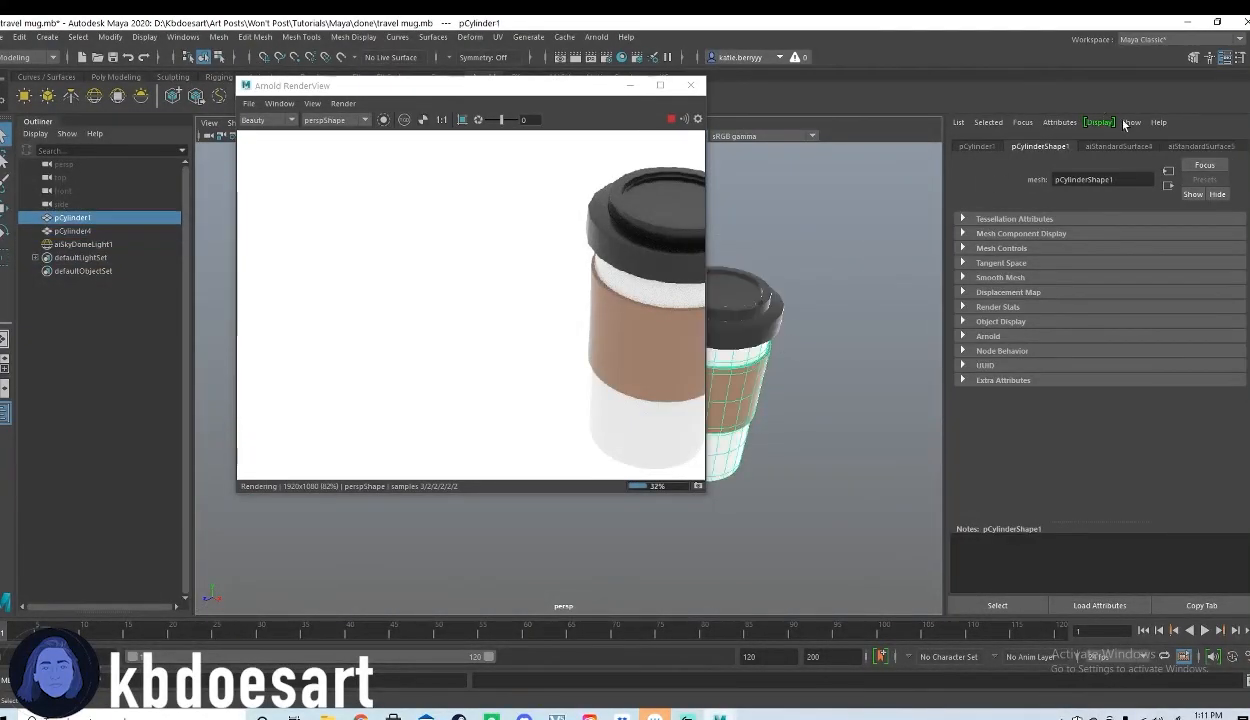
{"action": "left_click", "coordinate": [1199, 146]}
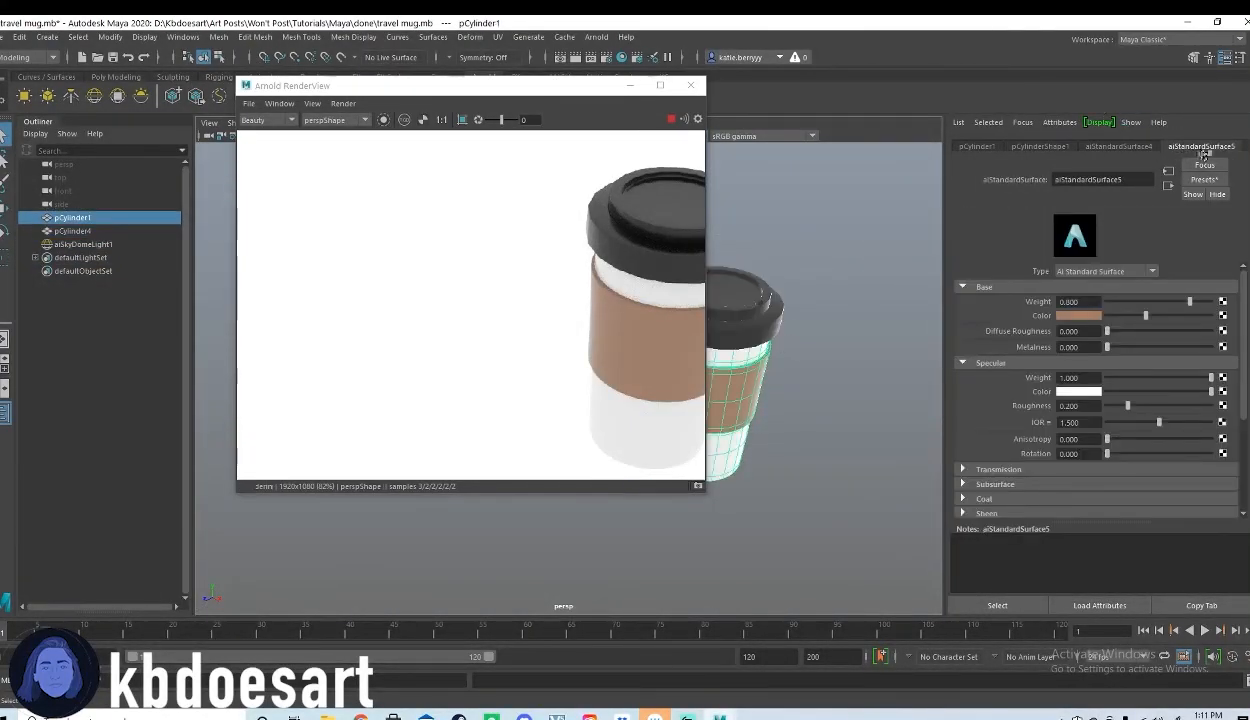
{"action": "left_click", "coordinate": [1065, 313]}
{"action": "mouse_move", "coordinate": [1090, 383]}
{"action": "left_mouse_down"}
{"action": "mouse_move", "coordinate": [1105, 390]}
{"action": "mouse_move", "coordinate": [1098, 368]}
{"action": "left_mouse_up"}
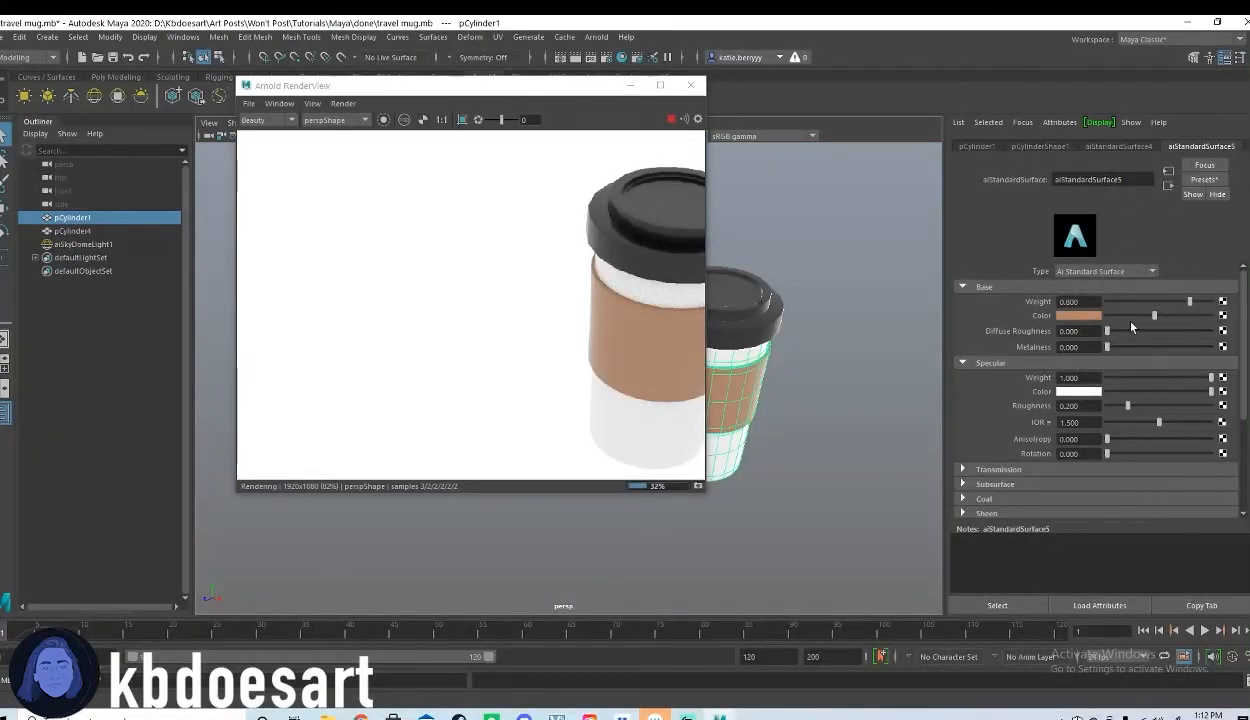
- Try a Wood texture on the base color of the sleeve's material and undo it
{"action": "left_click", "coordinate": [1222, 315]}
{"action": "left_click_drag", "start_coordinate": [714, 129], "coordinate": [858, 106]}
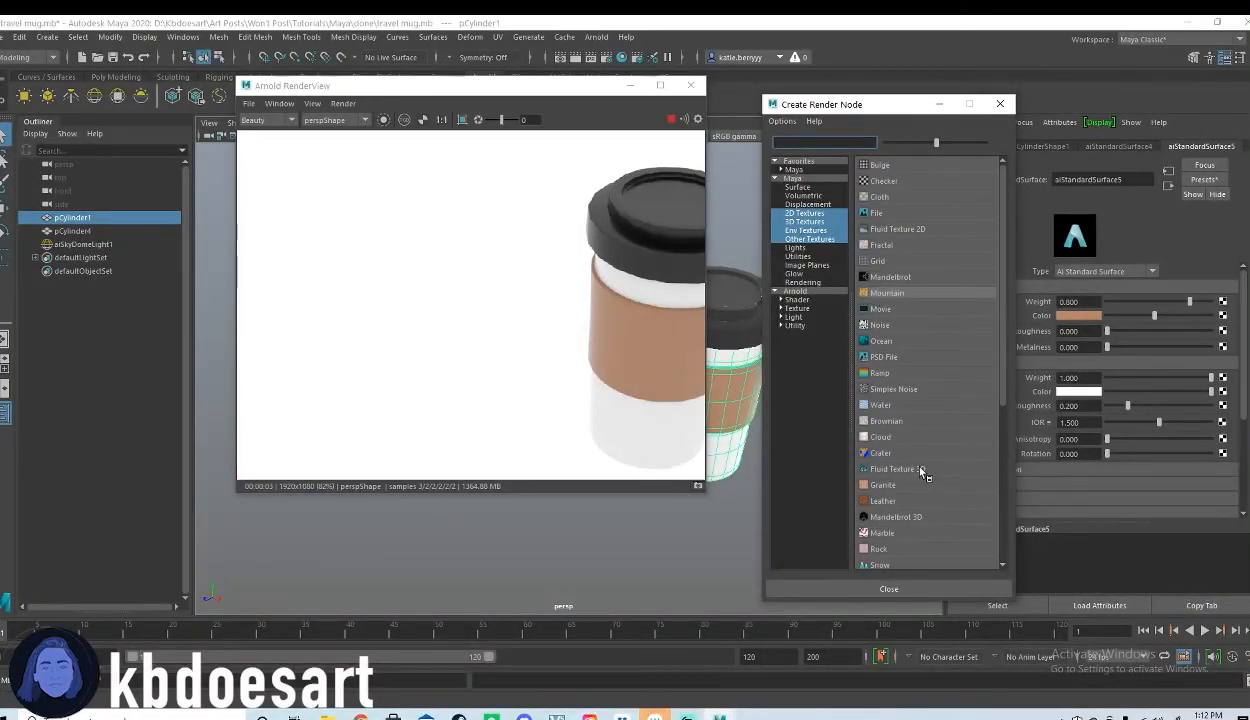
{"action": "scroll", "coordinate": [899, 455], "scroll_direction": "down", "scroll_amount": 3}
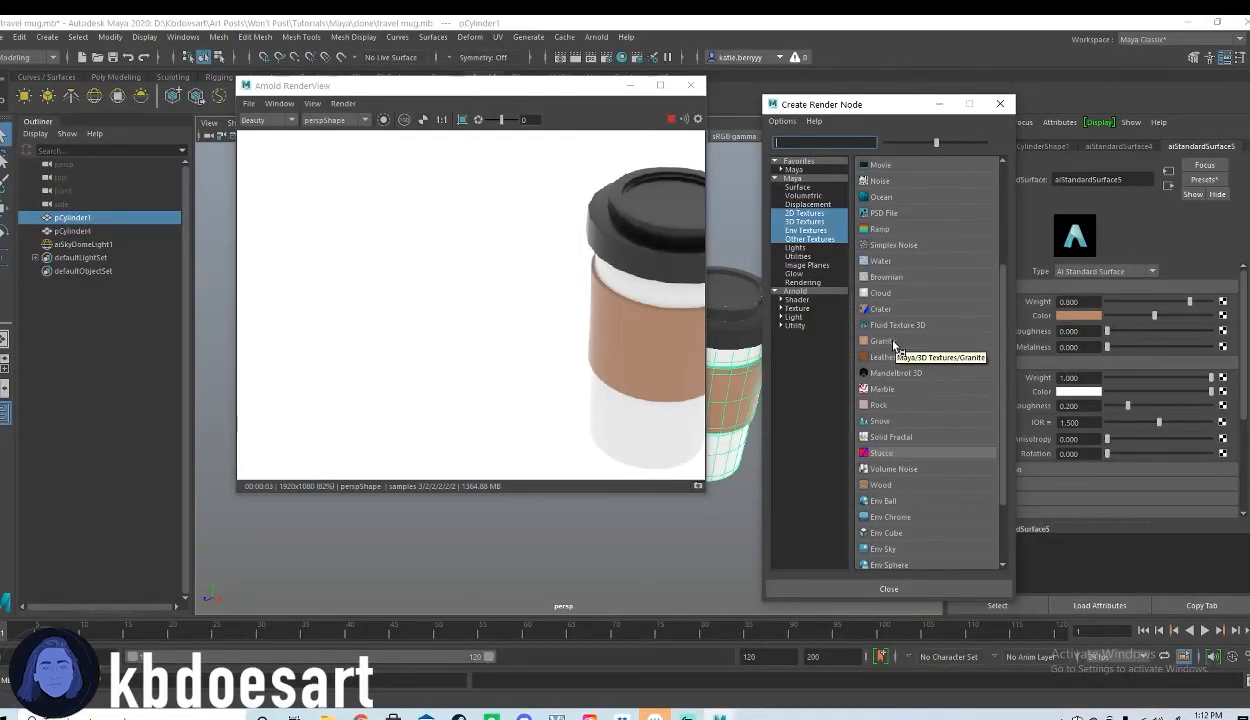
{"action": "left_click", "coordinate": [880, 485]}
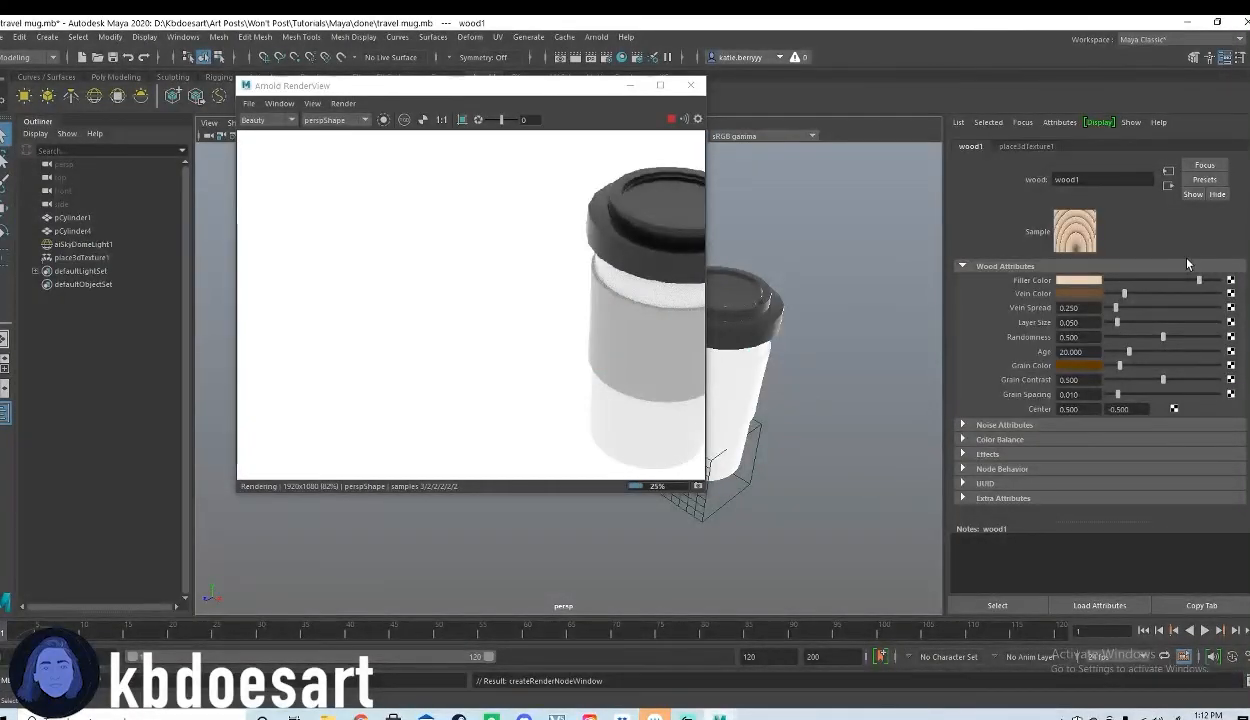
{"action": "key", "text": "ctrl+z"}
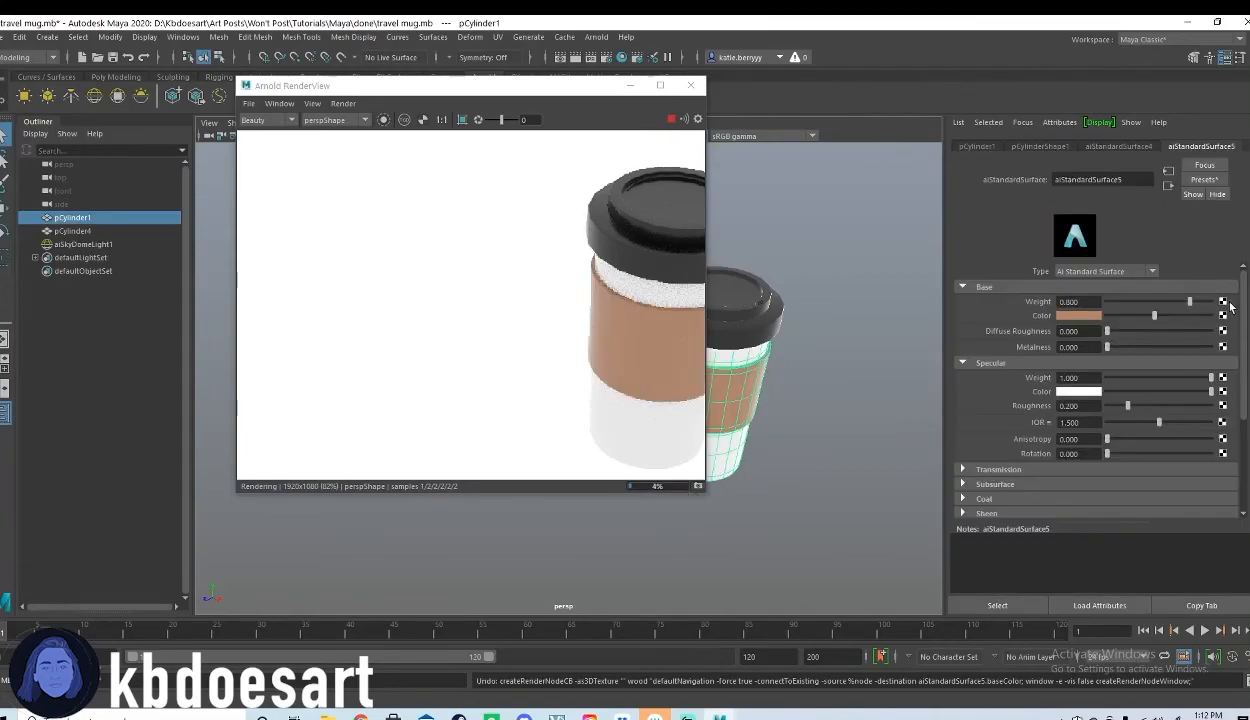
- Connect a Granite texture to the base color of the sleeve's aiStandardSurface material
{"action": "left_click", "coordinate": [1224, 316]}
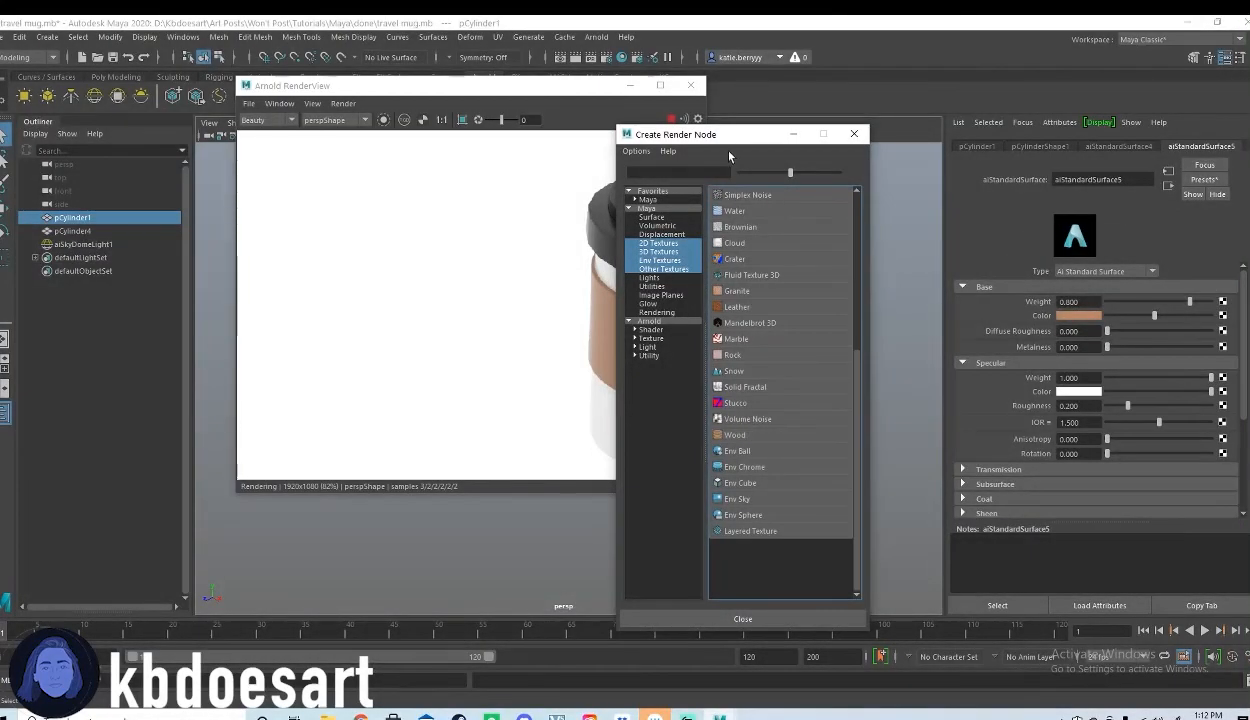
{"action": "left_click_drag", "start_coordinate": [737, 123], "coordinate": [920, 123]}
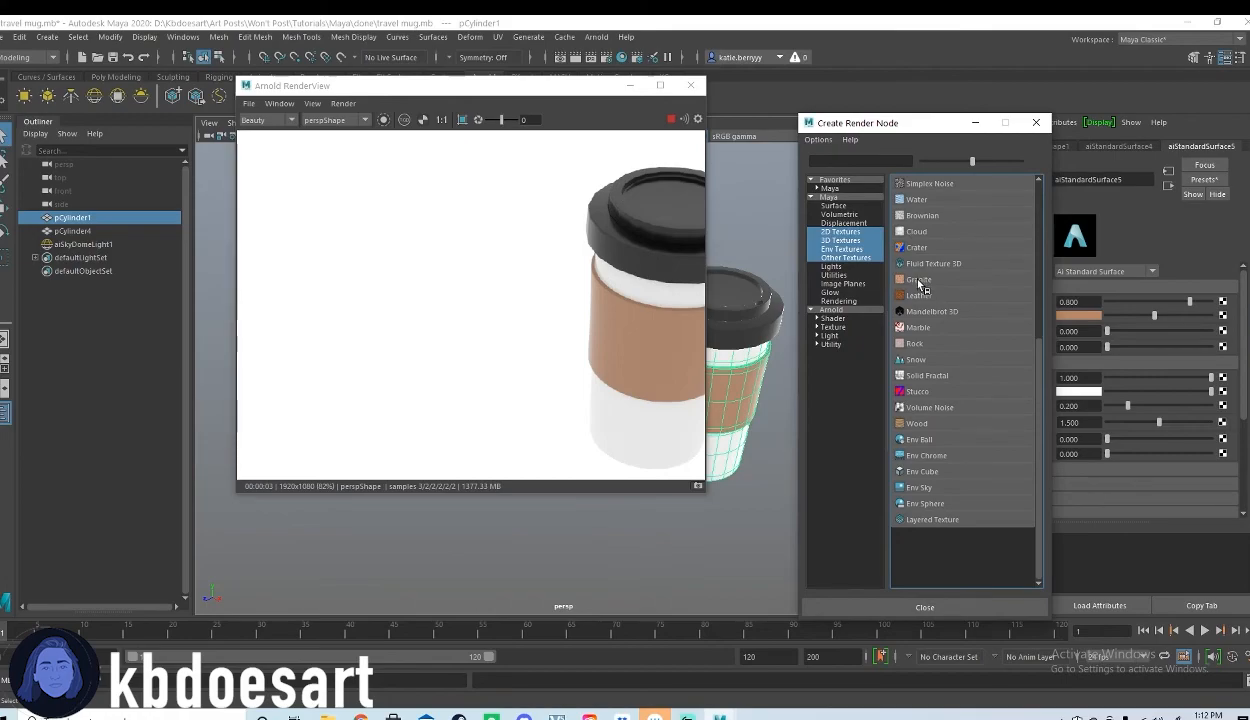
{"action": "left_click", "coordinate": [918, 281]}
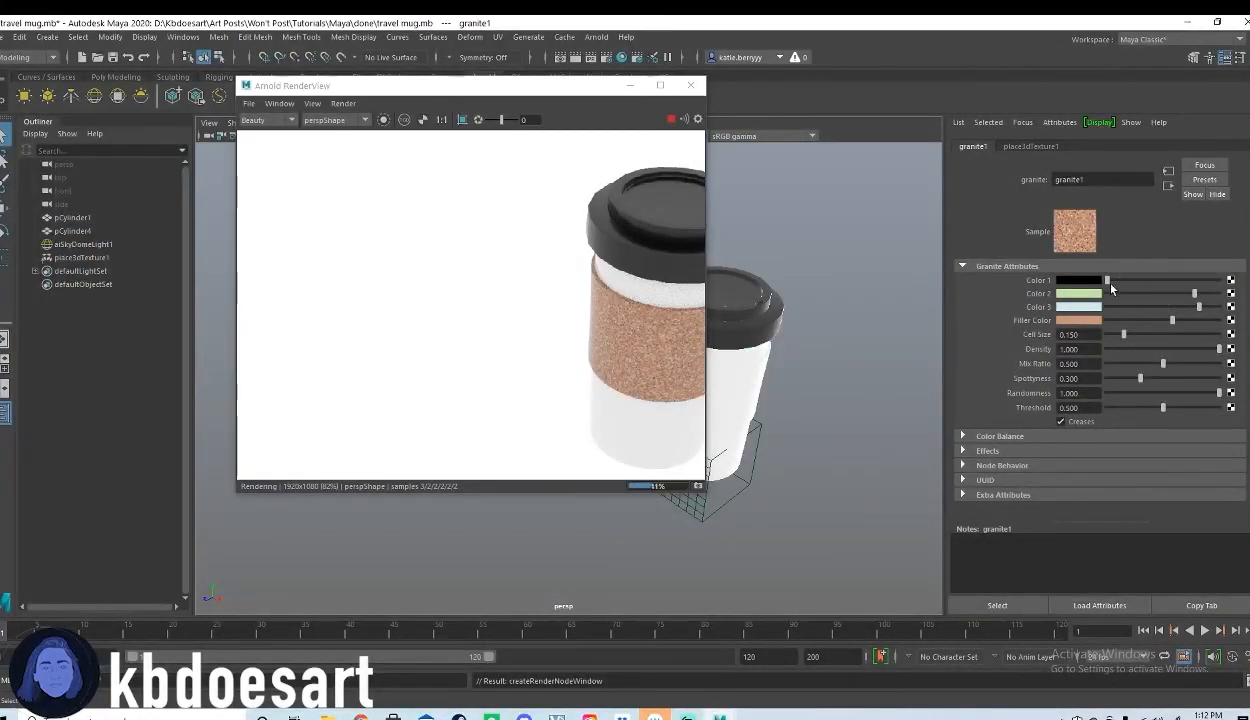
- Set the granite texture's Color 2 and Color 3 to the recently used sleeve brown
{"action": "left_click", "coordinate": [1080, 294]}
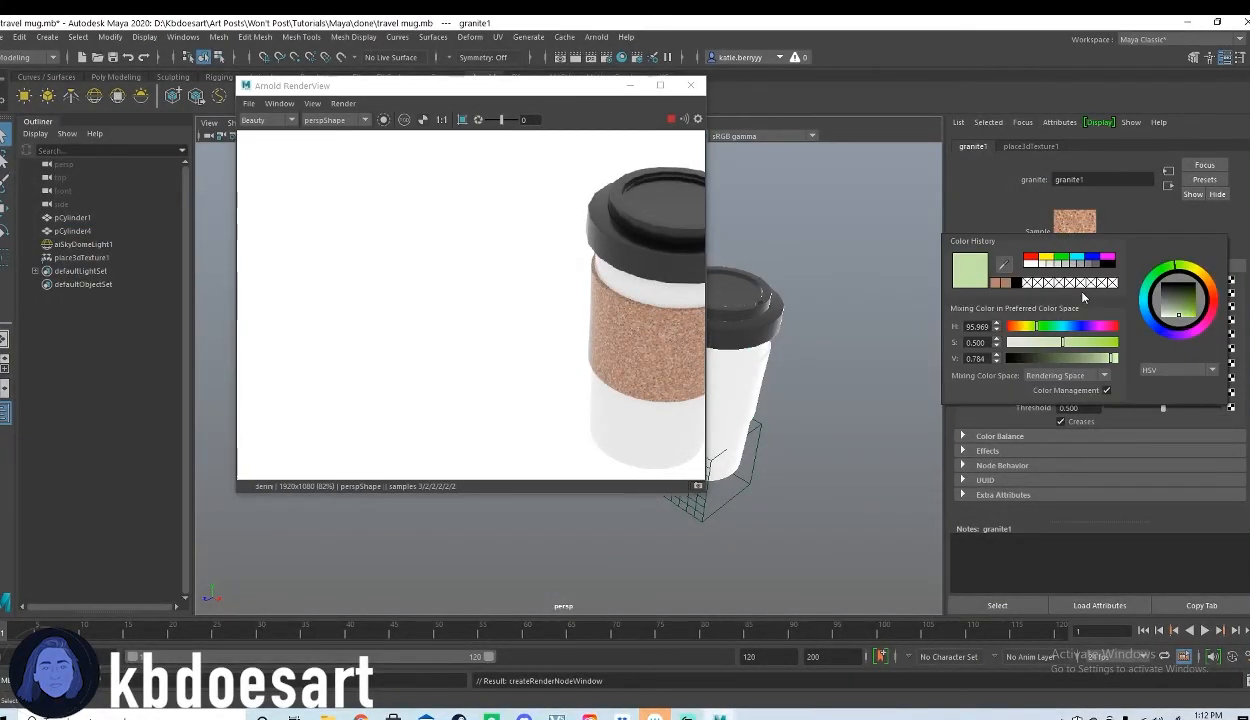
{"action": "left_click", "coordinate": [1006, 283]}
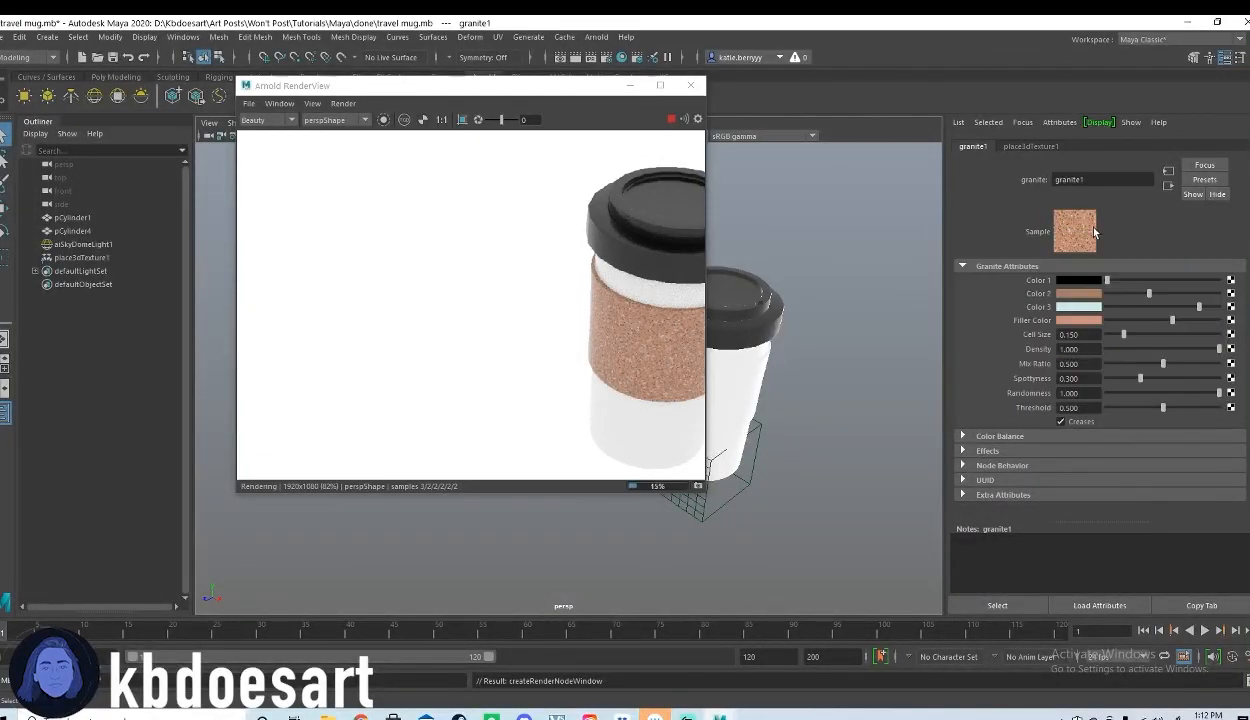
{"action": "left_click", "coordinate": [1093, 307]}
{"action": "left_click", "coordinate": [982, 287]}
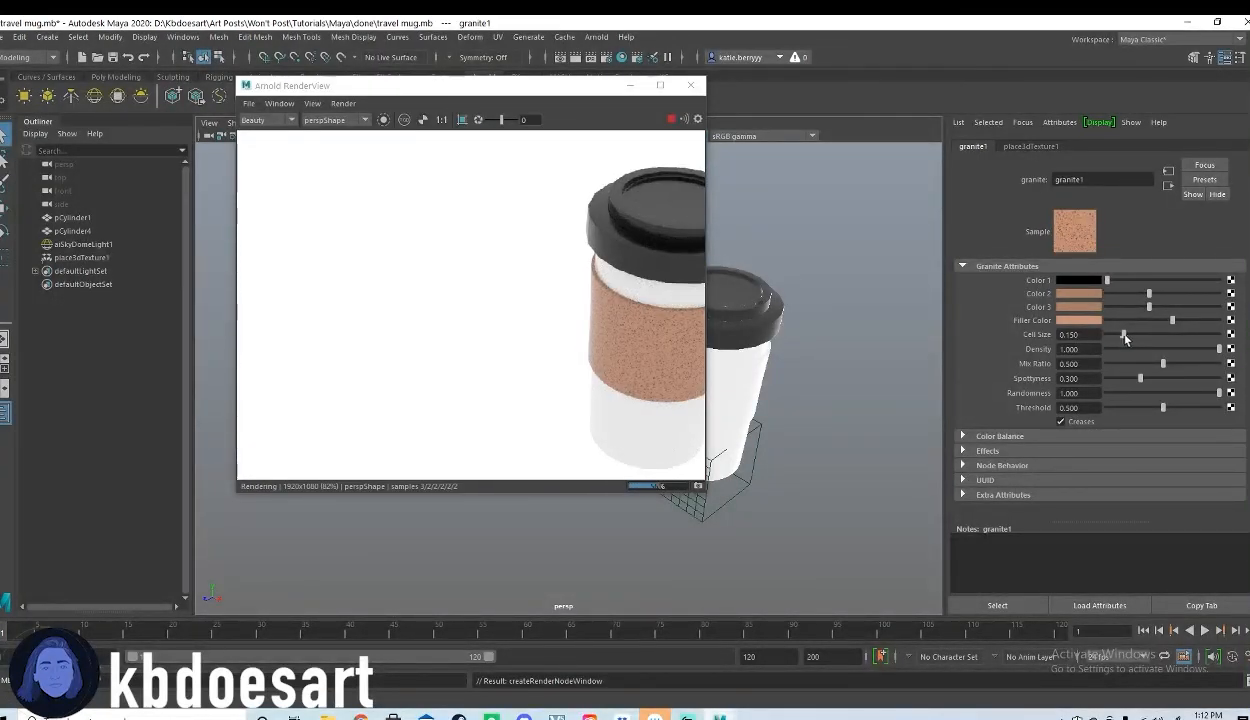
- Set the granite texture's Cell Size to 0, Density to 1, Mix Ratio to 1 and Spottyness to 0.102
{"action": "left_click_drag", "start_coordinate": [1124, 335], "coordinate": [990, 340]}
{"action": "left_click", "coordinate": [1110, 349]}
{"action": "left_click_drag", "start_coordinate": [1110, 351], "coordinate": [1234, 350]}
{"action": "left_click_drag", "start_coordinate": [1163, 364], "coordinate": [1224, 364]}
{"action": "left_click_drag", "start_coordinate": [1141, 379], "coordinate": [1118, 380]}
- Set the granite texture's Spottyness and Randomness to 1 and its Threshold to 0.066
{"action": "middle_click_drag", "start_coordinate": [650, 365], "coordinate": [498, 346], "text": "alt"}
{"action": "right_click_drag", "start_coordinate": [498, 346], "coordinate": [627, 330], "text": "alt"}
{"action": "left_click_drag", "start_coordinate": [845, 393], "coordinate": [784, 392], "text": "alt"}
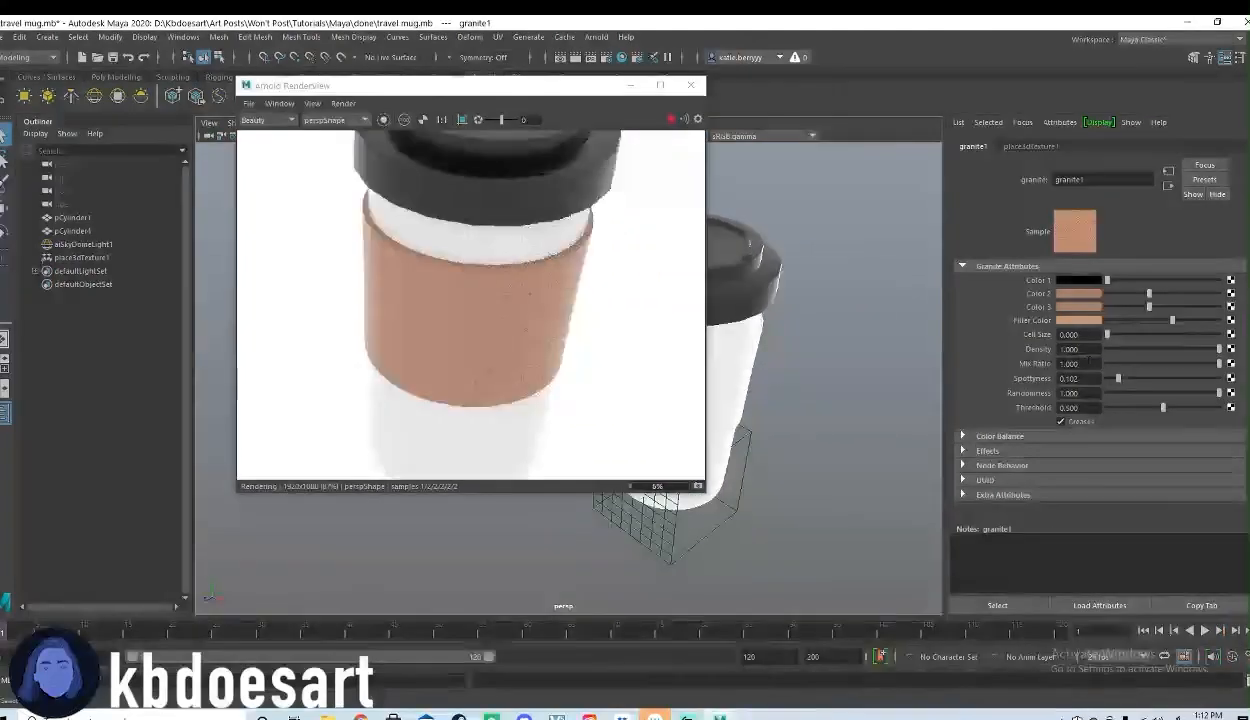
{"action": "left_click_drag", "start_coordinate": [1118, 379], "coordinate": [1247, 396]}
{"action": "left_click", "coordinate": [1133, 393]}
{"action": "left_click_drag", "start_coordinate": [1134, 394], "coordinate": [1226, 400]}
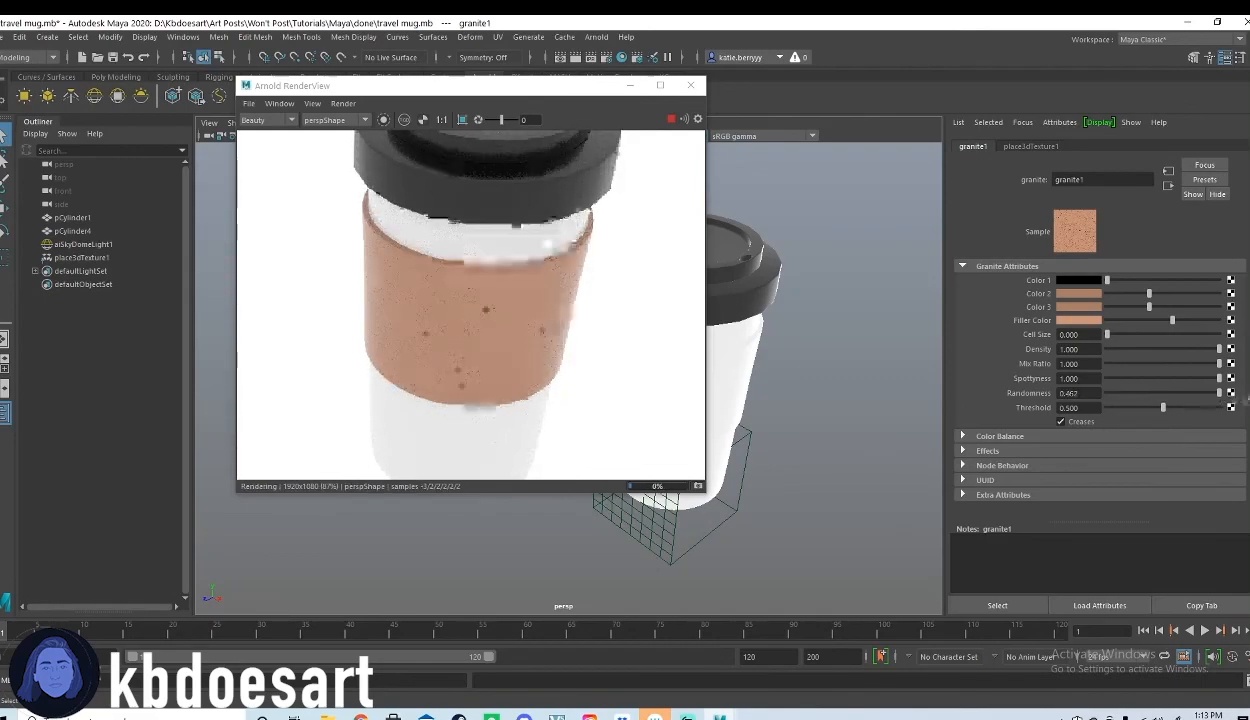
{"action": "mouse_move", "coordinate": [1120, 409]}
{"action": "left_mouse_down"}
{"action": "mouse_move", "coordinate": [1196, 396]}
{"action": "mouse_move", "coordinate": [1065, 389]}
{"action": "mouse_move", "coordinate": [1043, 400]}
{"action": "mouse_move", "coordinate": [1234, 412]}
{"action": "mouse_move", "coordinate": [1114, 409]}
{"action": "left_mouse_up"}
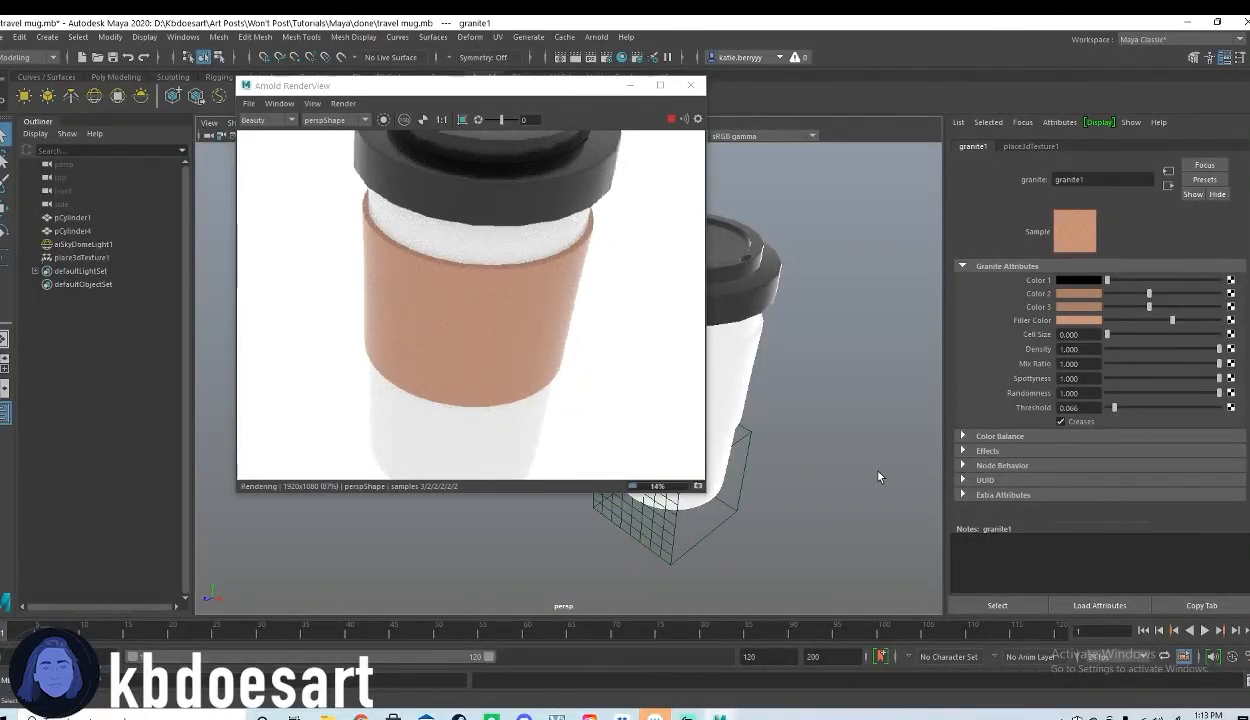
- Examine the sleeve's granite texture in the live render, from different angles and with the whole cup in frame
{"action": "left_click_drag", "start_coordinate": [862, 495], "coordinate": [829, 457], "text": "alt"}
{"action": "middle_click_drag", "start_coordinate": [829, 457], "coordinate": [907, 497], "text": "alt"}
{"action": "right_click_drag", "start_coordinate": [907, 497], "coordinate": [815, 513], "text": "alt"}
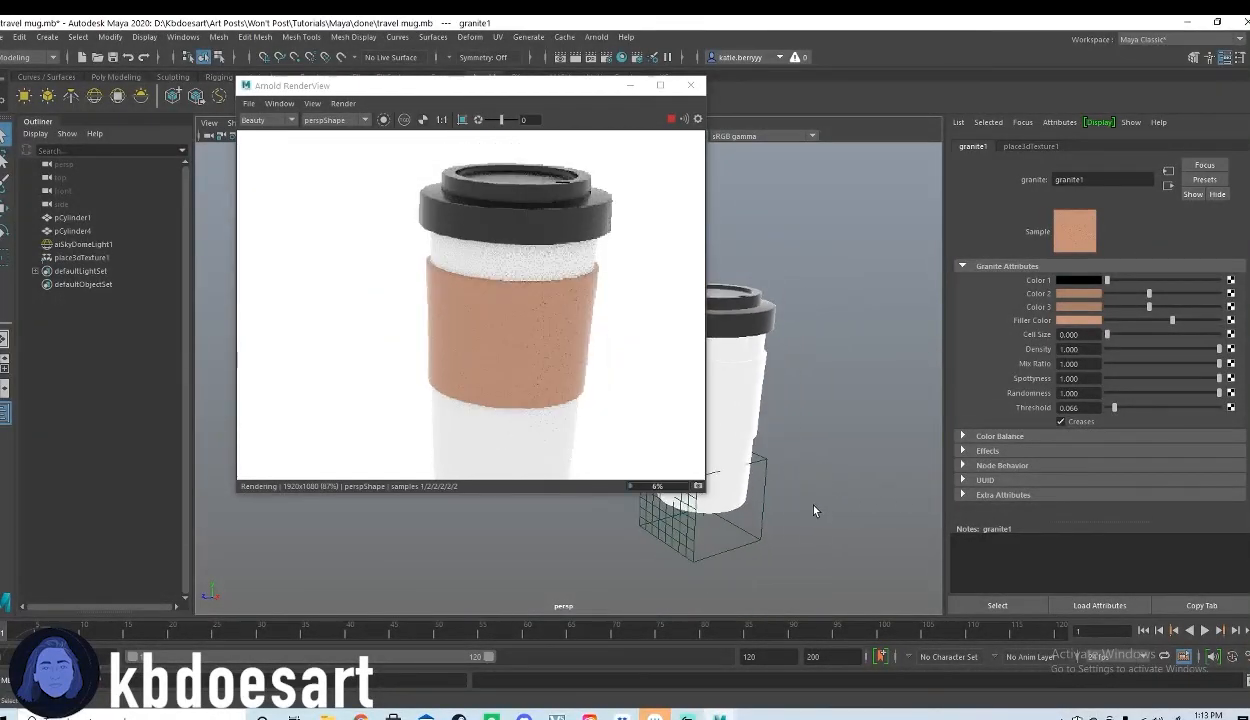
{"action": "middle_click_drag", "start_coordinate": [825, 487], "coordinate": [854, 494], "text": "alt"}
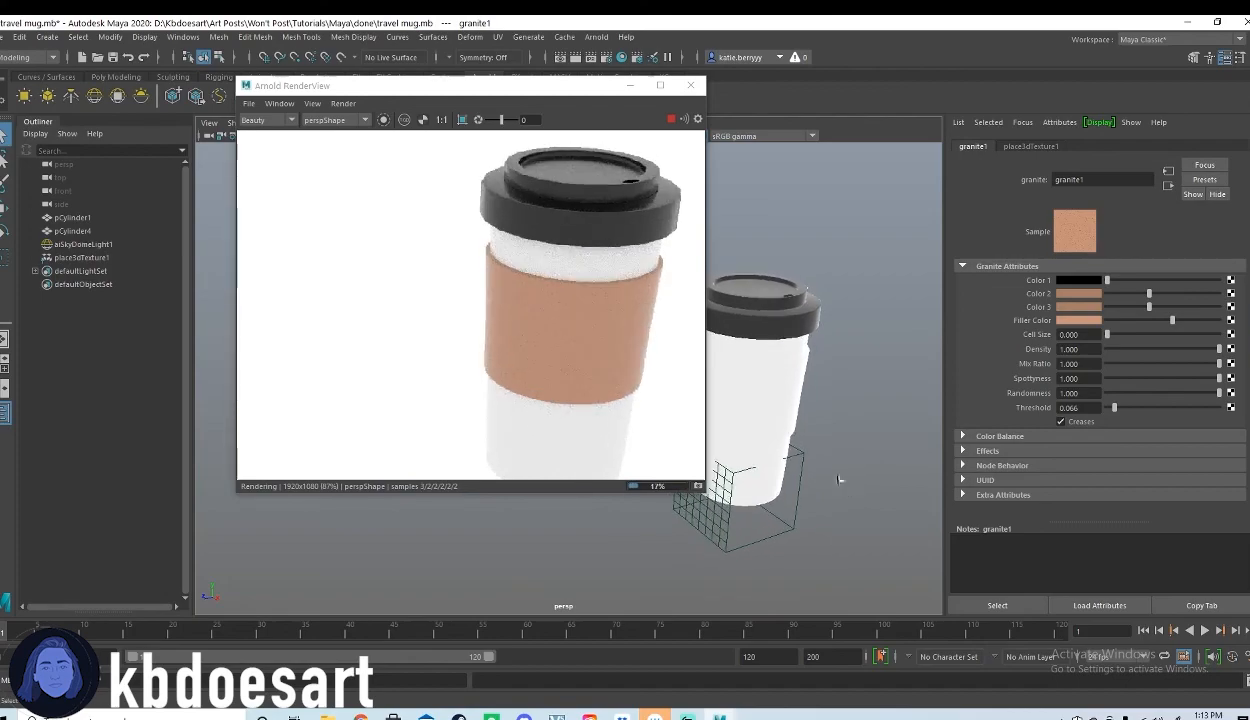
{"action": "right_click_drag", "start_coordinate": [864, 474], "coordinate": [760, 448], "text": "alt"}
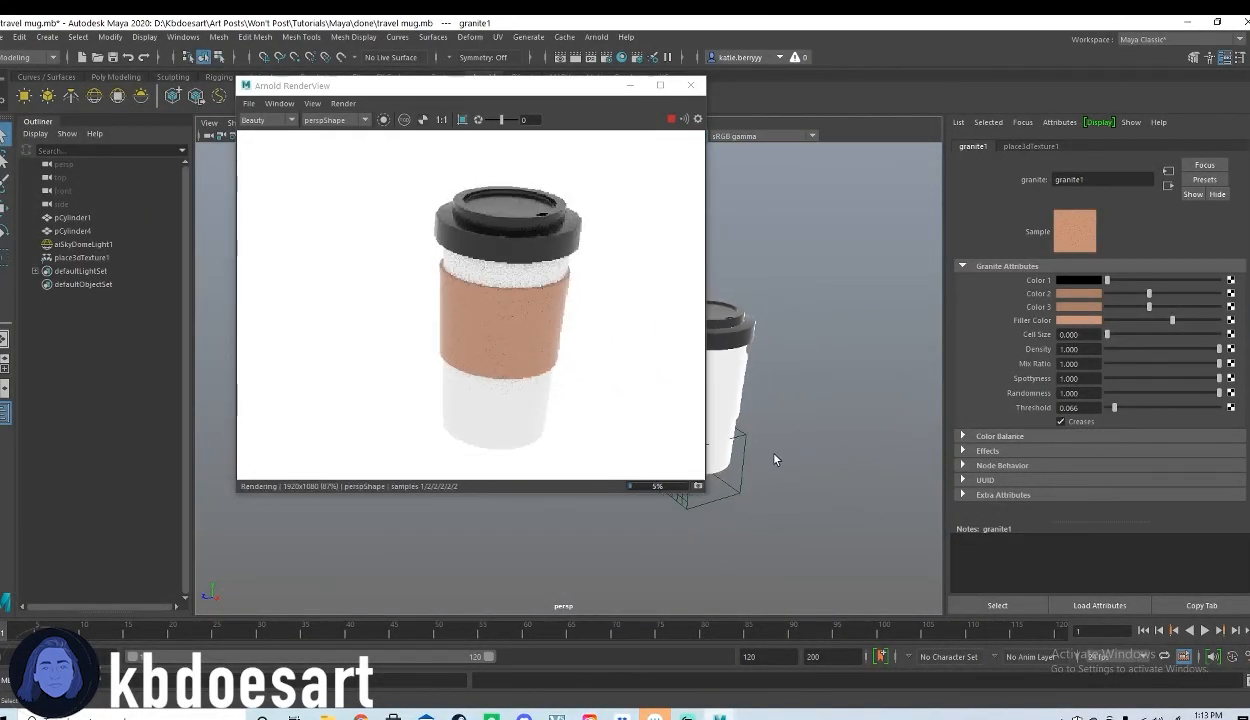